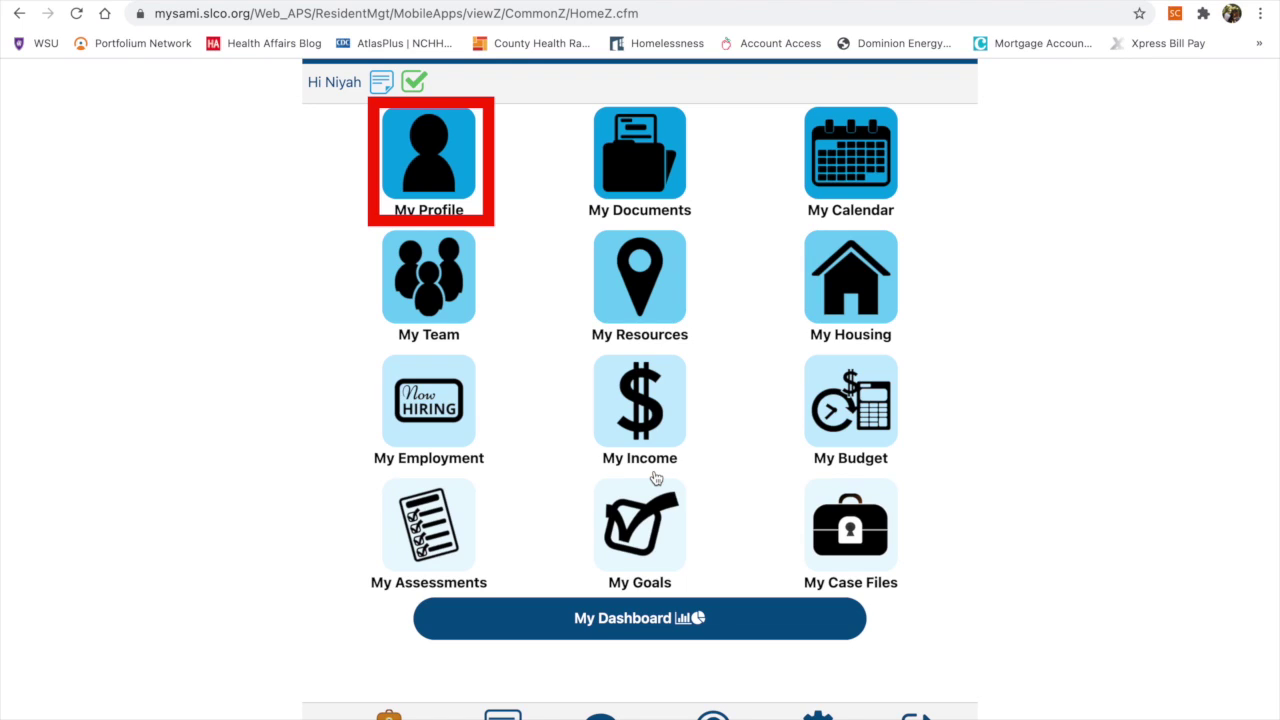
Review the Basic Info and Demographic Info sections of the profile without changing anything
left_click(443, 169)
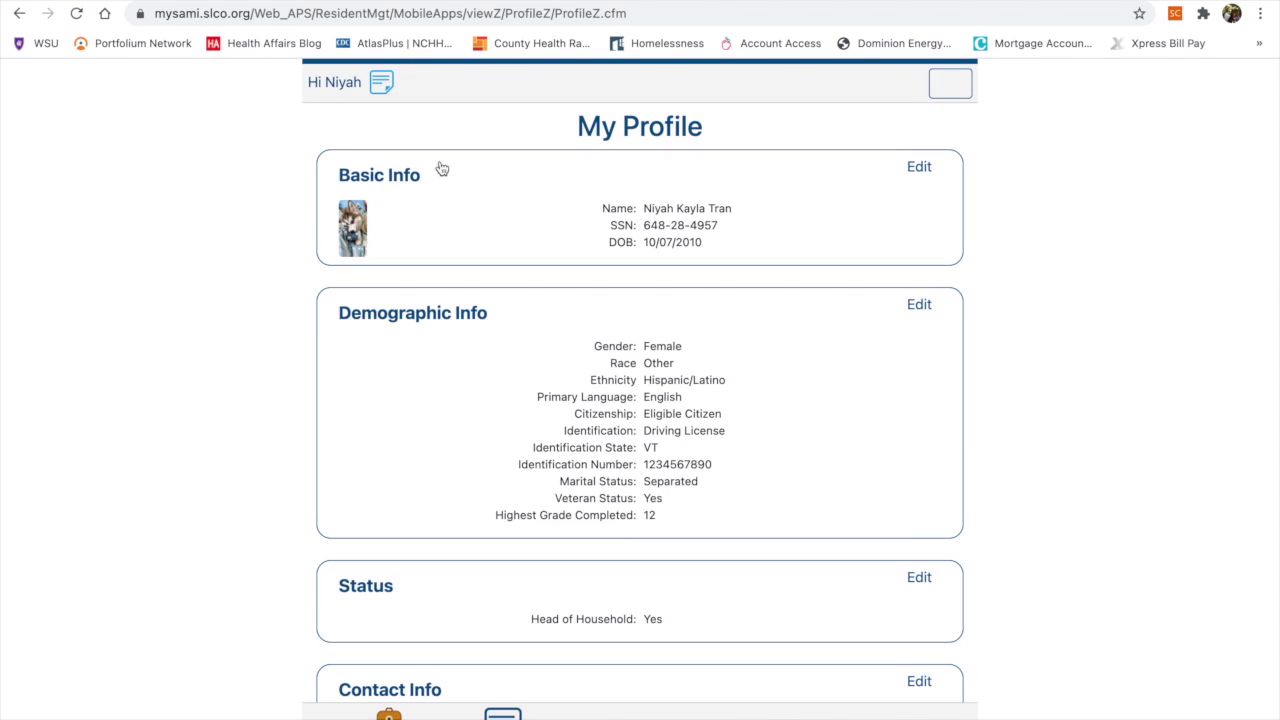
scroll(791, 433, "down", 5)
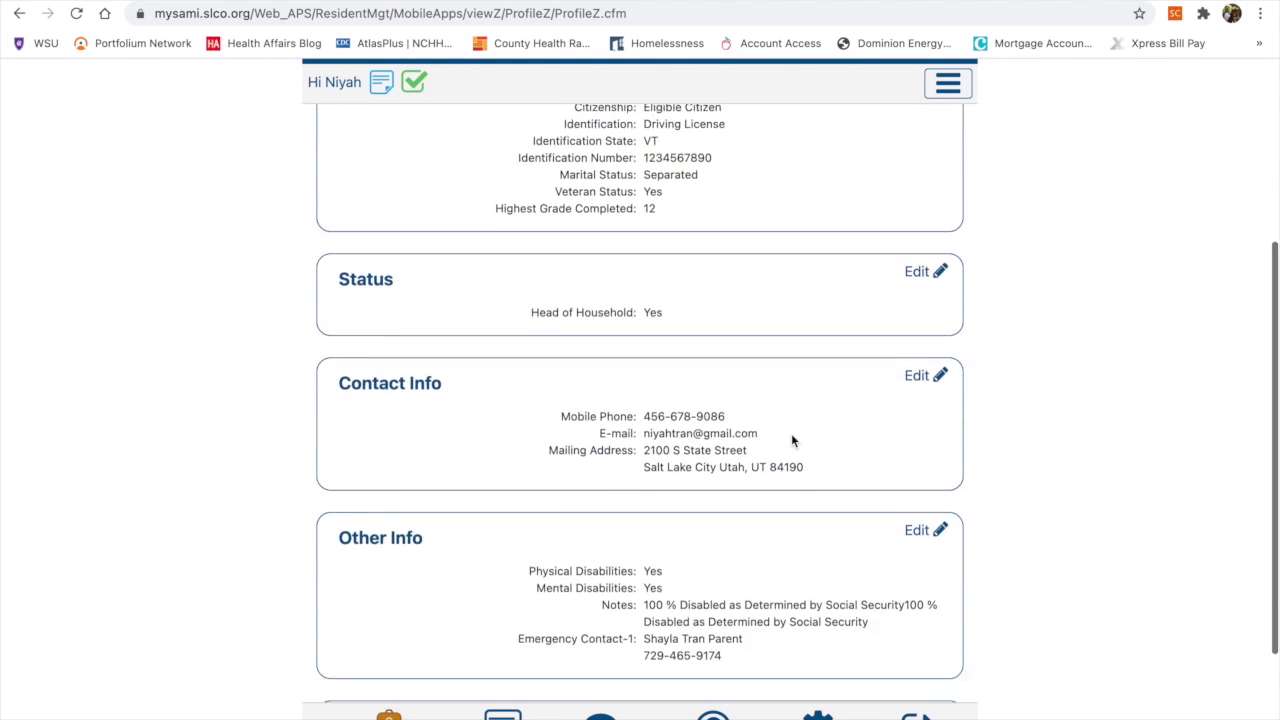
scroll(791, 433, "up", 5)
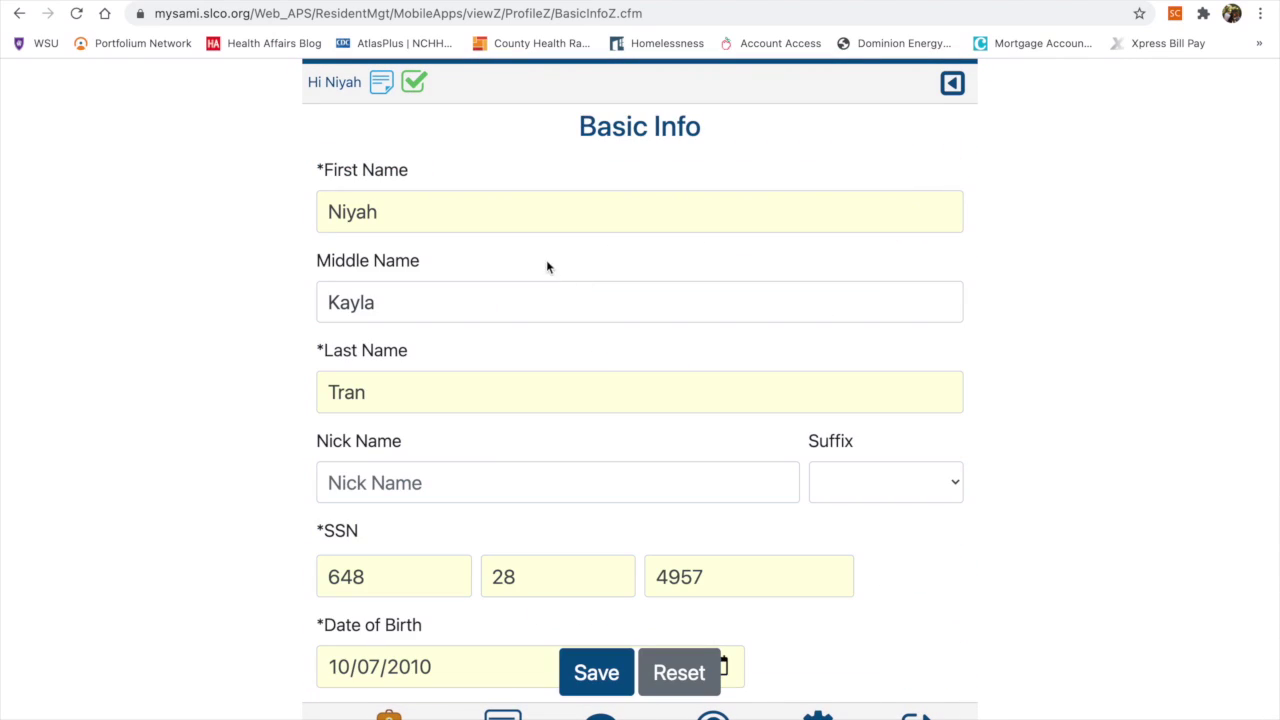
scroll(665, 469, "down", 2)
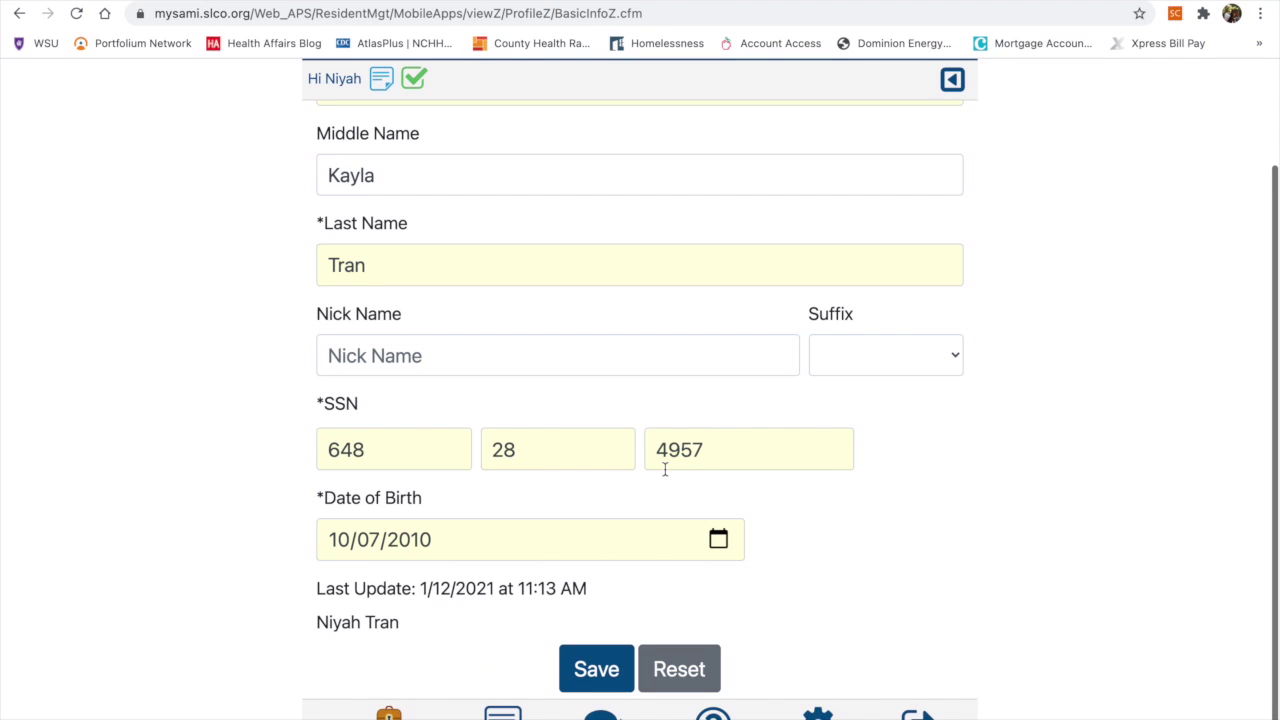
scroll(663, 466, "up", 2)
left_click(950, 86)
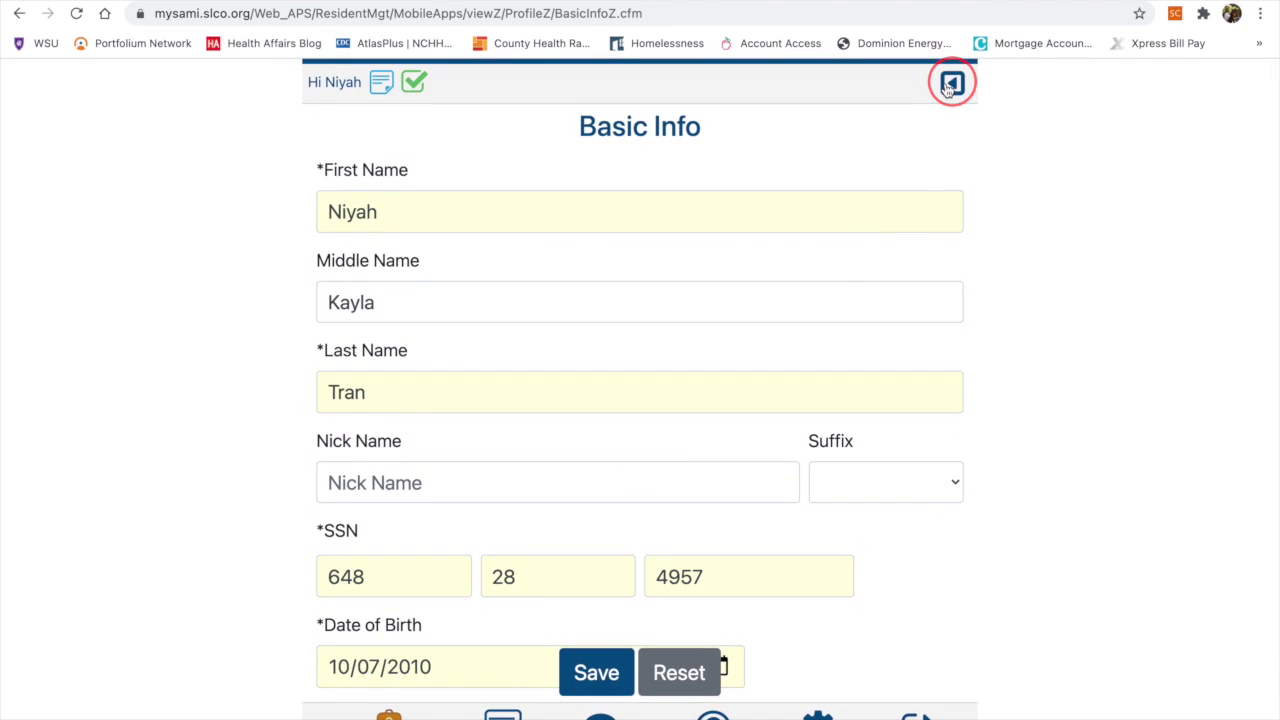
left_click(921, 303)
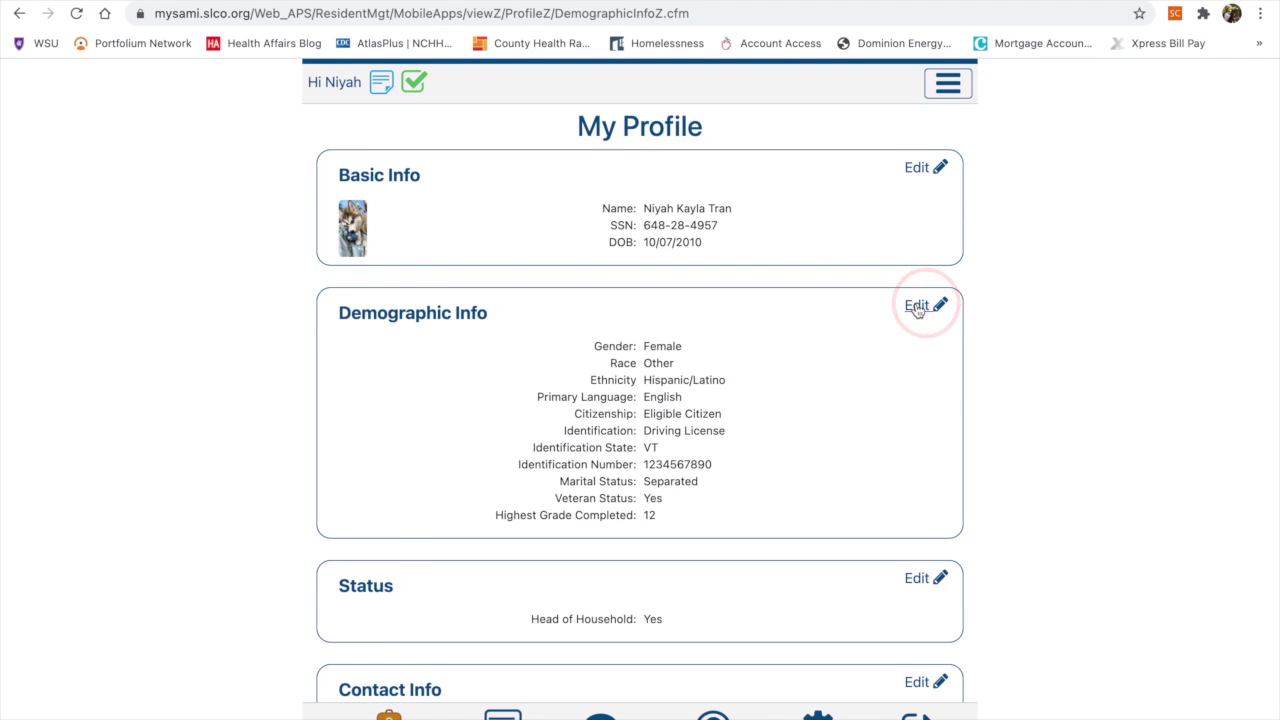
scroll(706, 400, "down", 5)
scroll(706, 400, "down", 3)
scroll(706, 400, "up", 8)
left_click(610, 214)
left_click(952, 84)
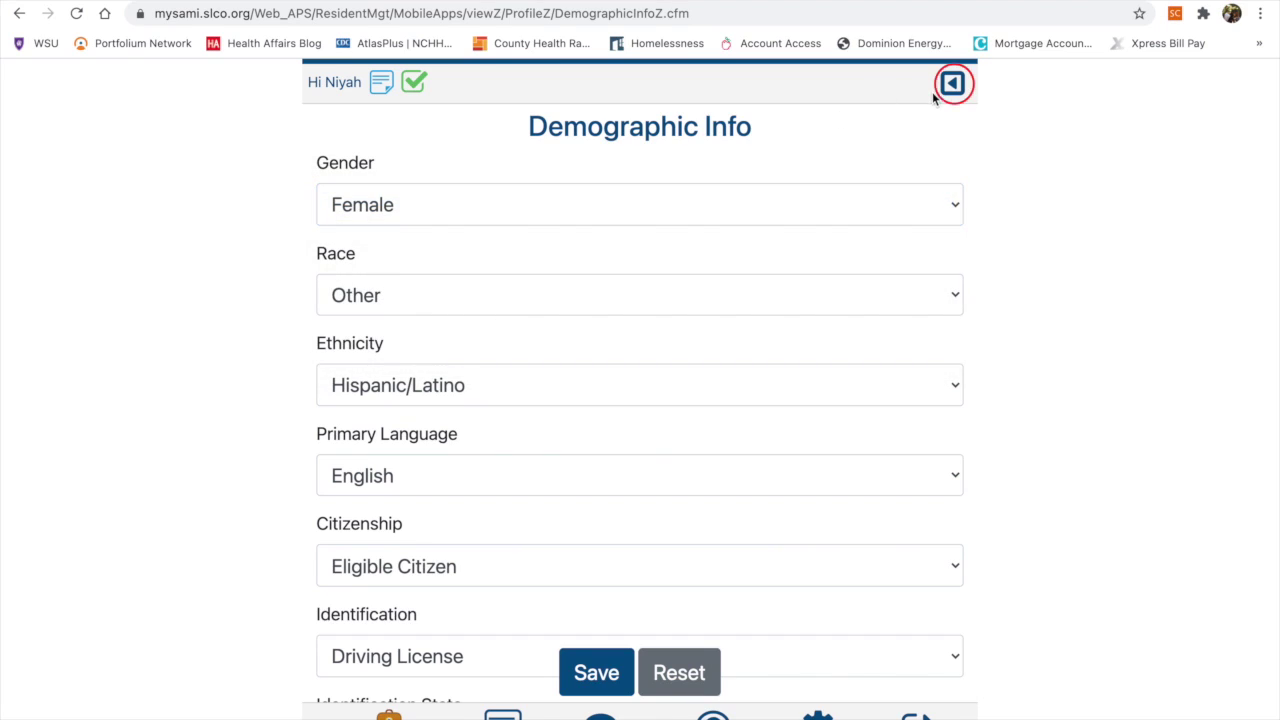
Set the profile status to Account Owner
left_click(922, 452)
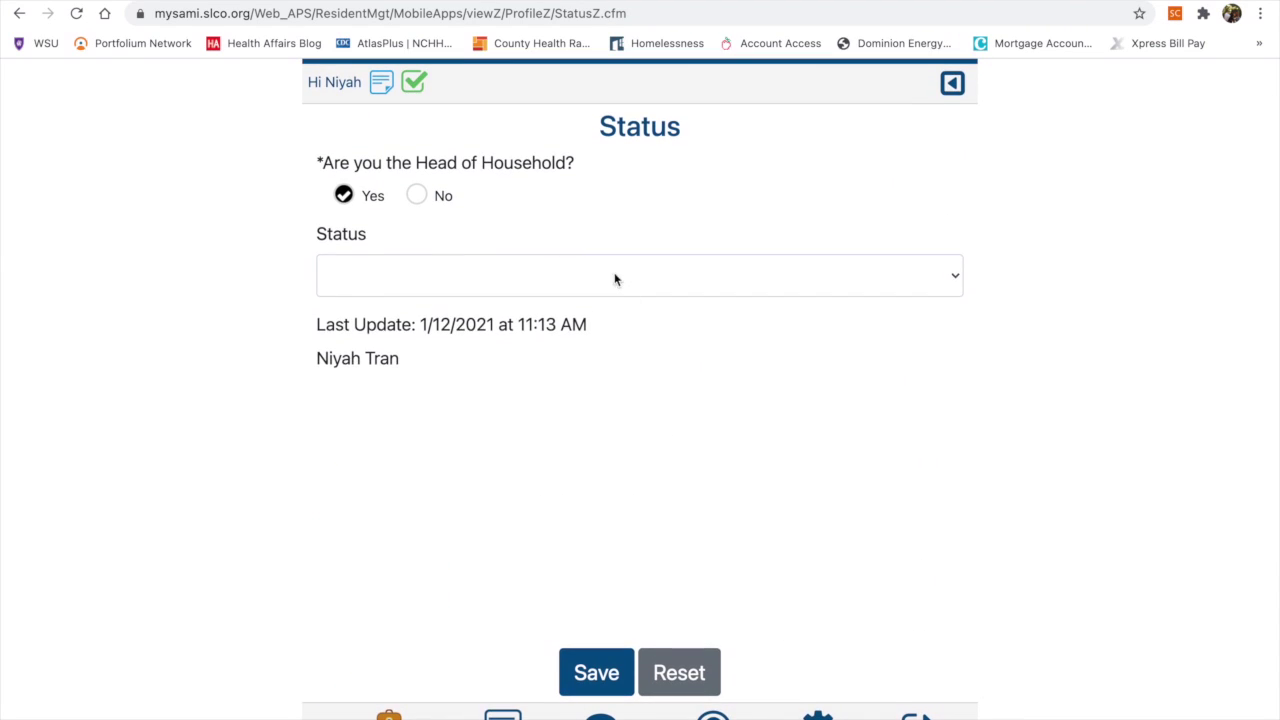
left_click(613, 277)
left_click(605, 304)
left_click(952, 83)
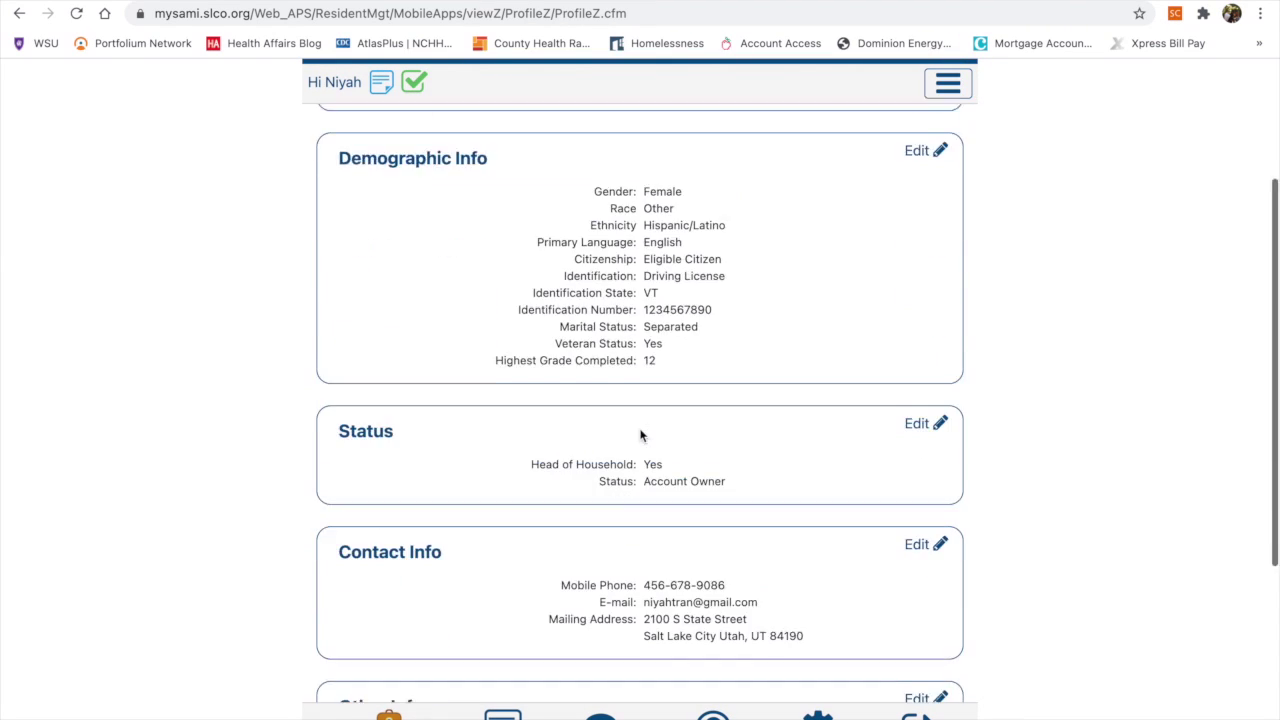
Look over Contact Info and Other Info, then bring up the household members list
scroll(900, 400, "down", 2)
left_click(930, 380)
scroll(726, 408, "down", 3)
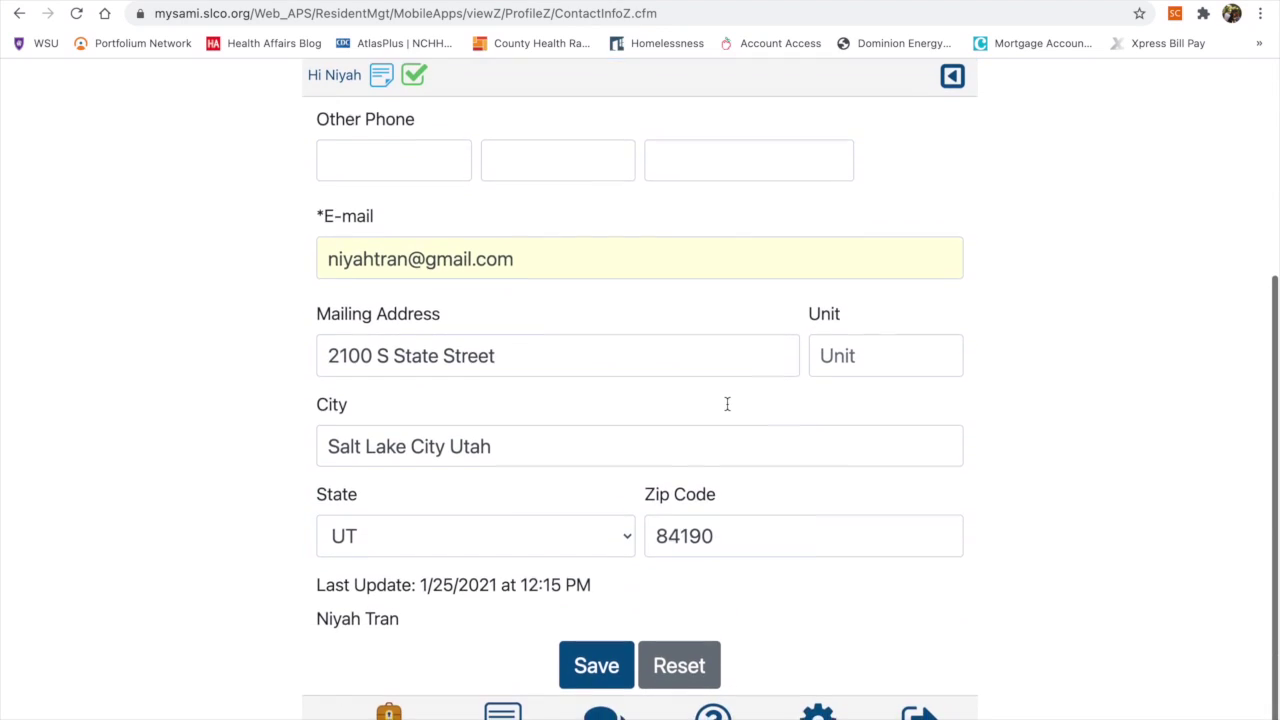
scroll(726, 405, "up", 3)
left_click(952, 84)
scroll(915, 500, "down", 2)
left_click(918, 525)
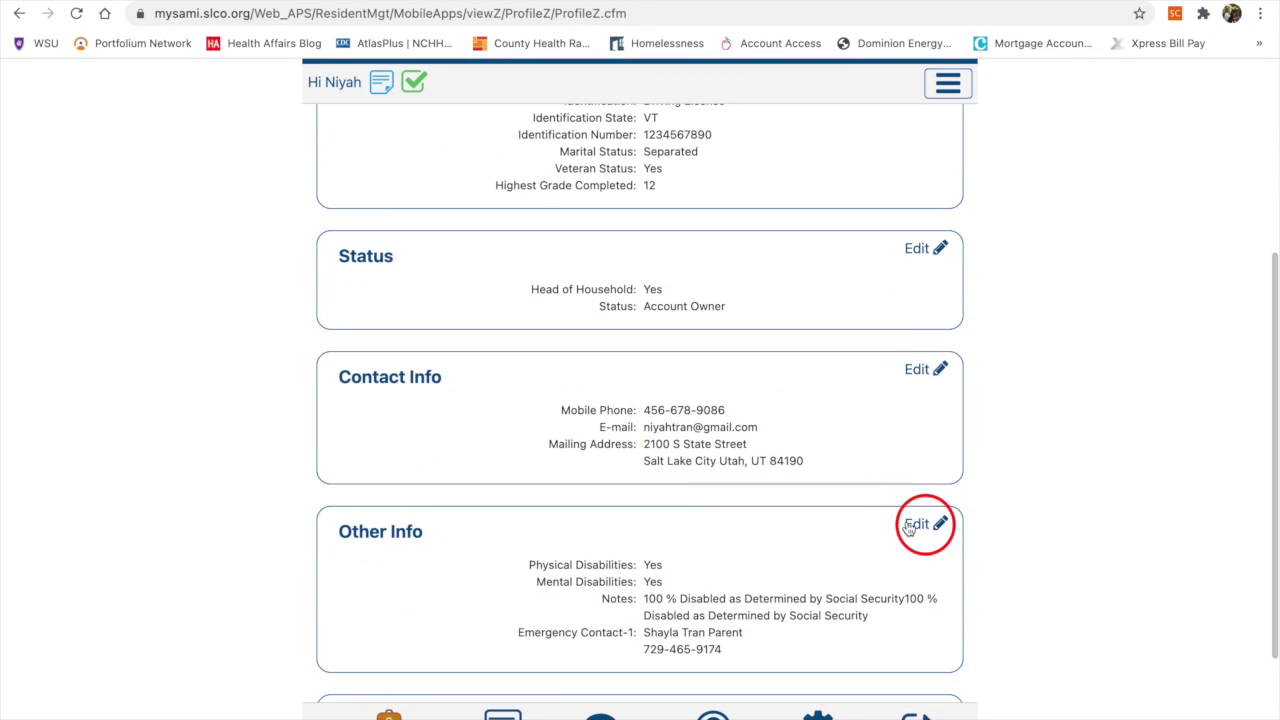
scroll(912, 500, "down", 5)
left_click(952, 83)
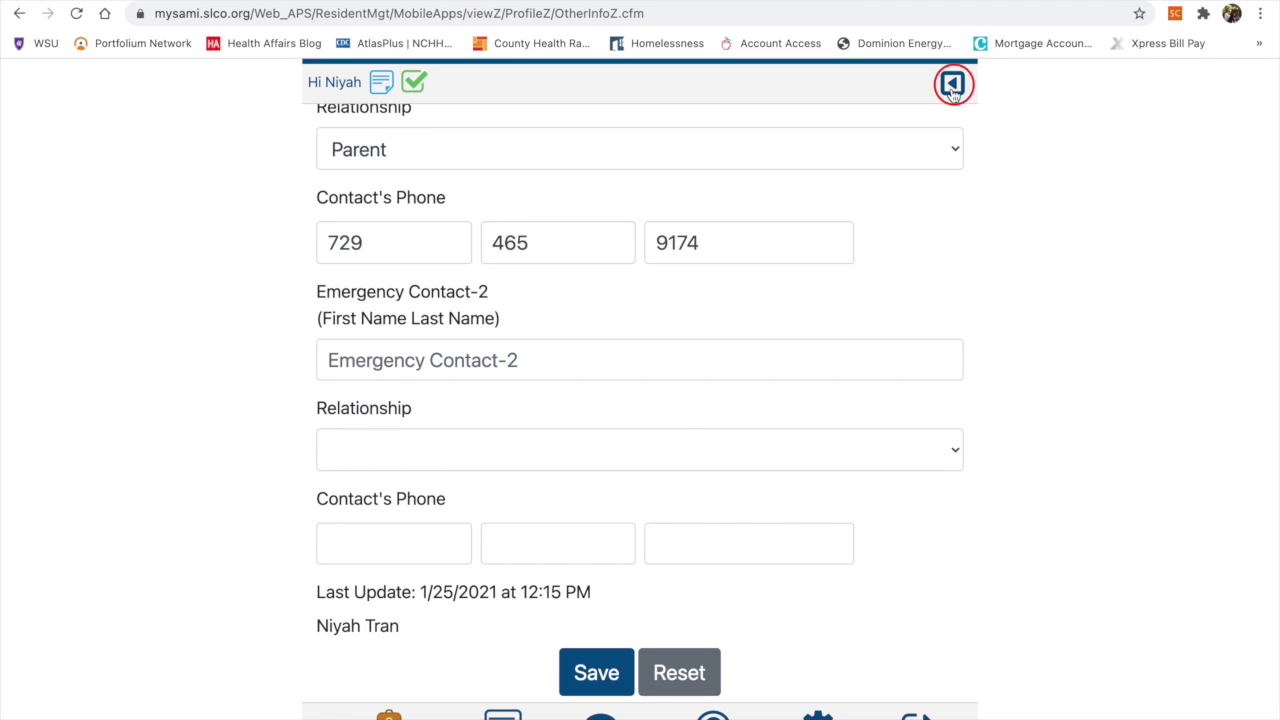
scroll(817, 420, "down", 5)
left_click(916, 545)
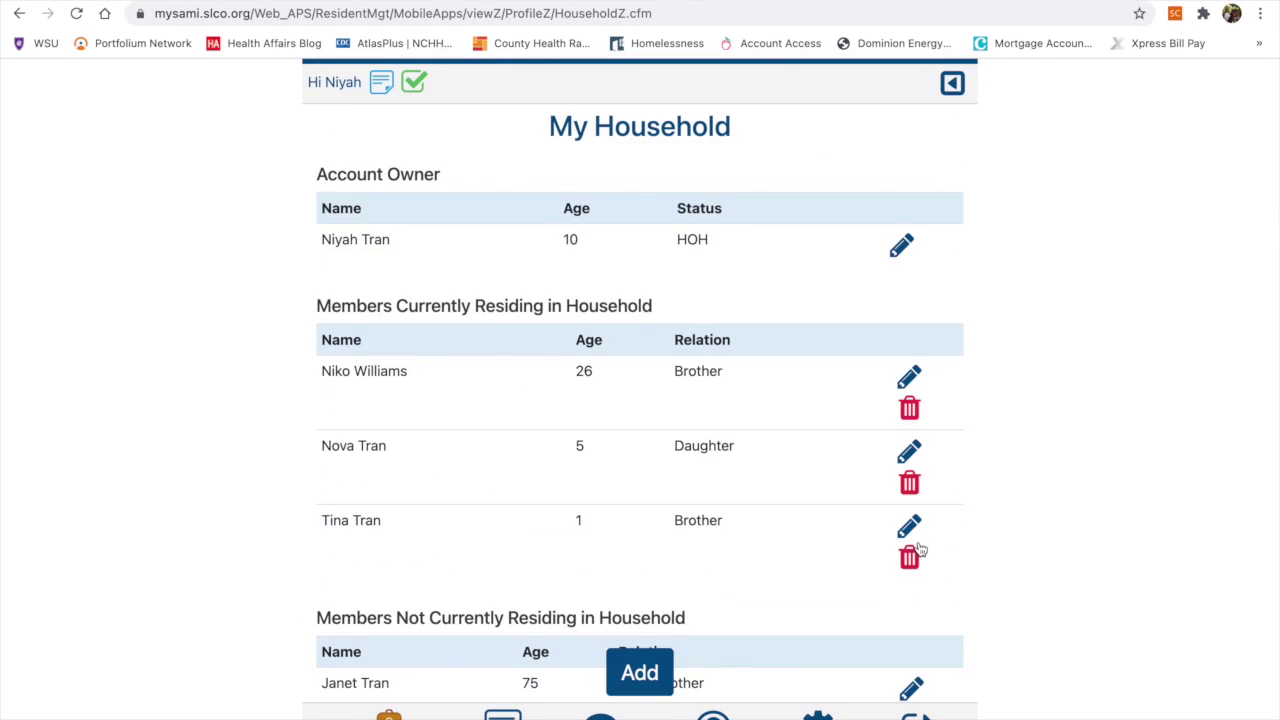
Inspect the brother's household member record, then go back to the profile overview
scroll(774, 485, "down", 2)
scroll(774, 485, "up", 2)
left_click(909, 376)
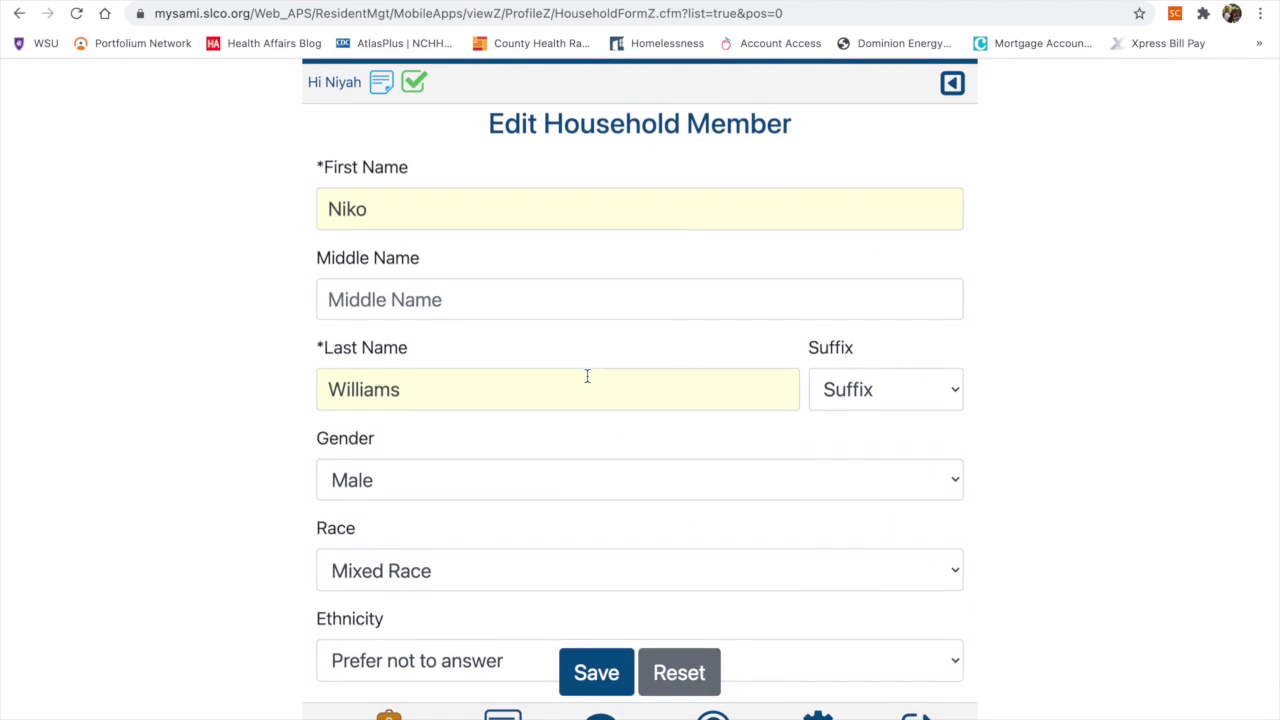
scroll(587, 375, "down", 3)
scroll(588, 380, "down", 2)
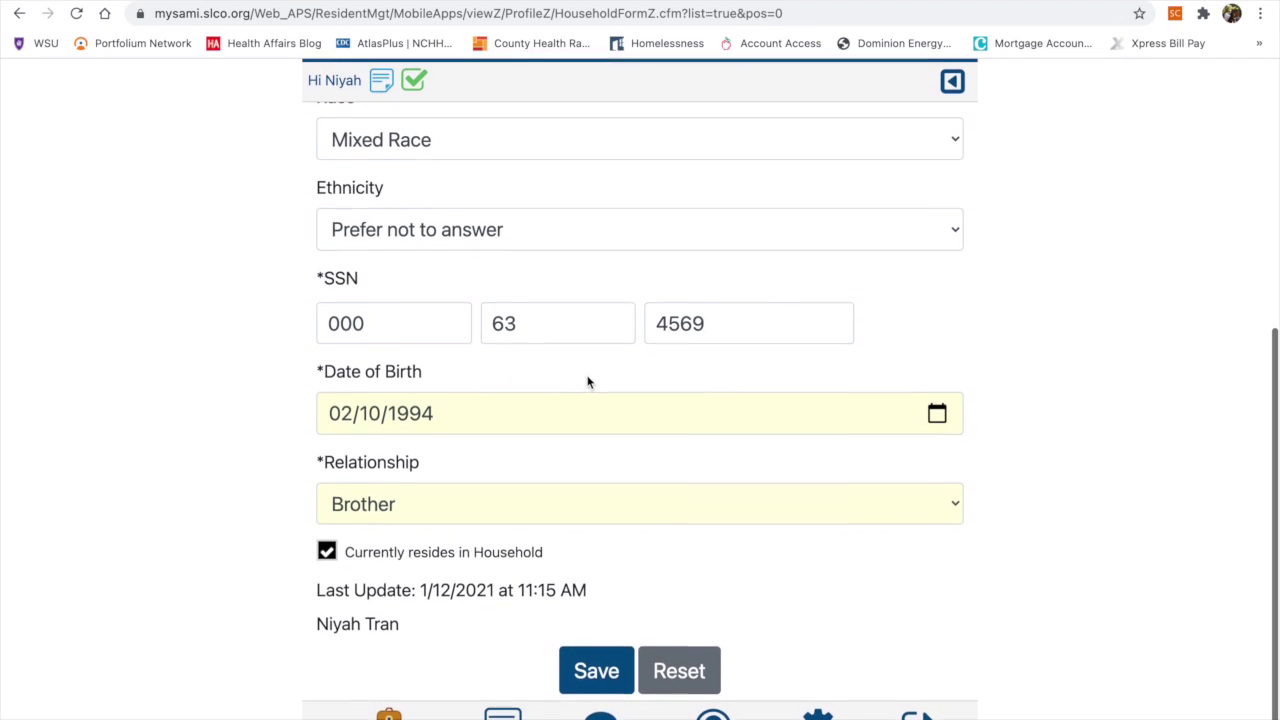
scroll(588, 380, "up", 5)
left_click(951, 88)
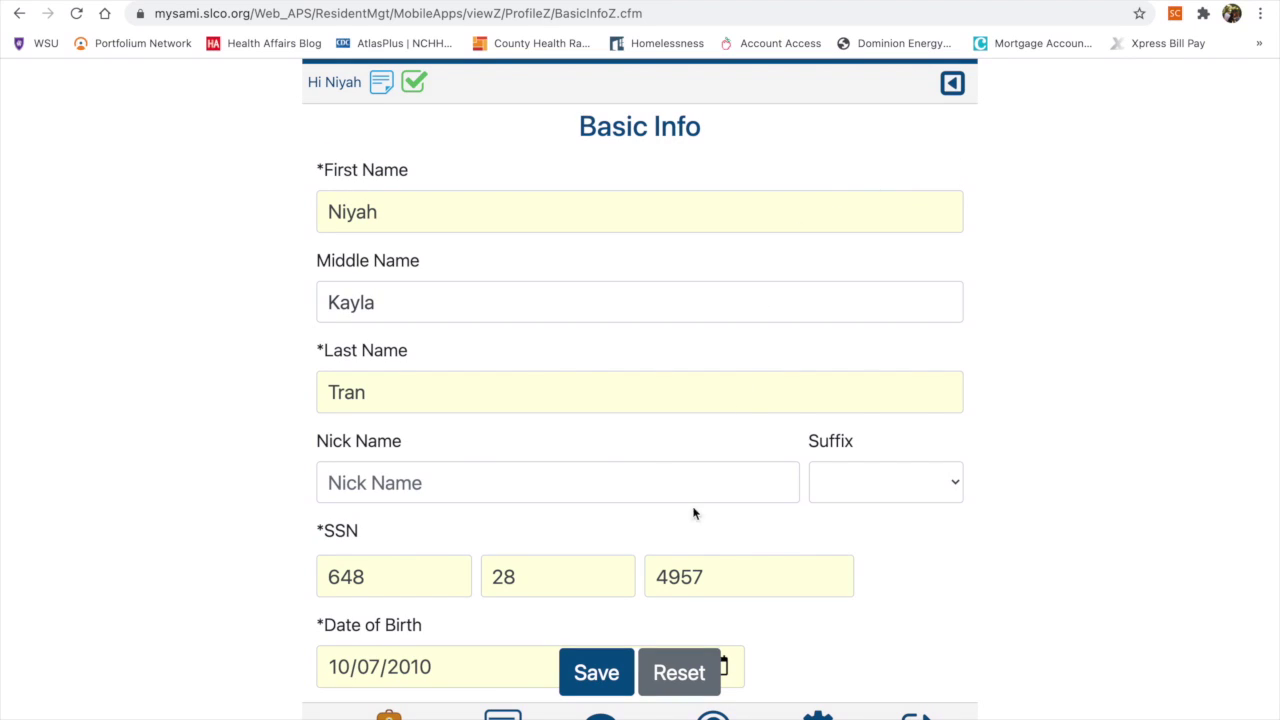
Blank the owner's last name to trigger the required-field error, then re-enter it and save
left_click_drag(563, 393, 251, 389)
key("BackSpace")
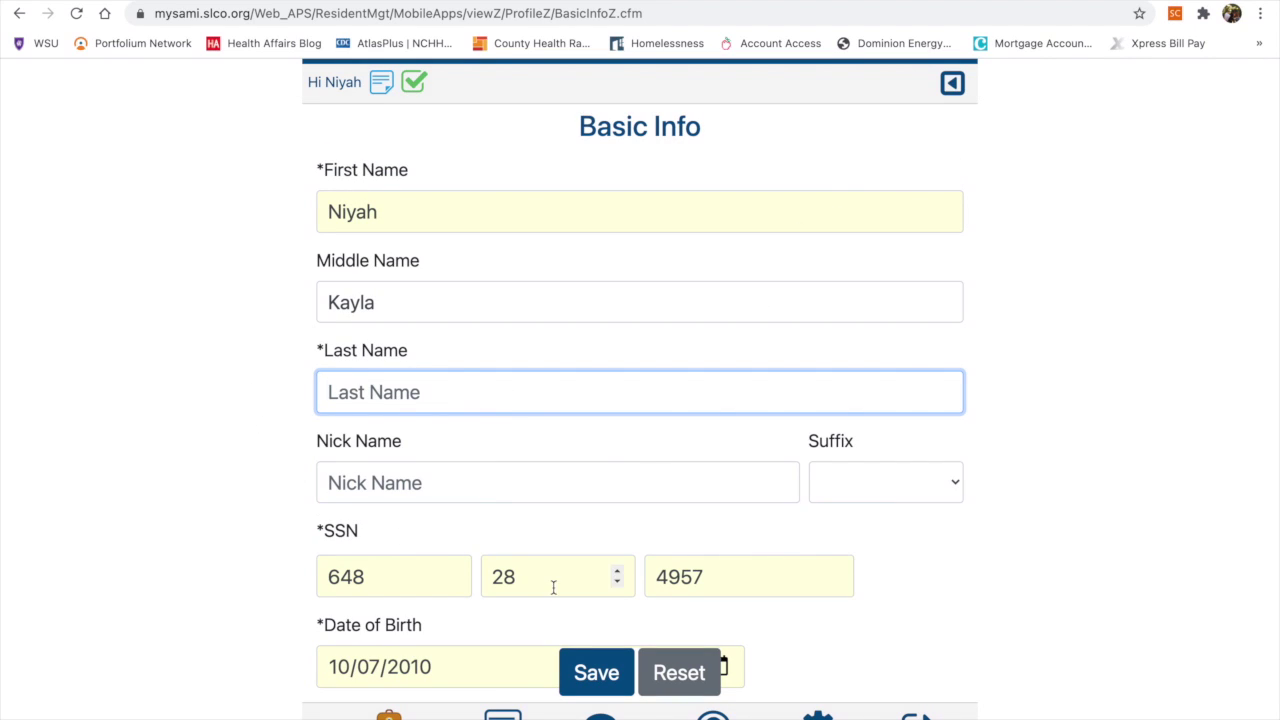
left_click(597, 674)
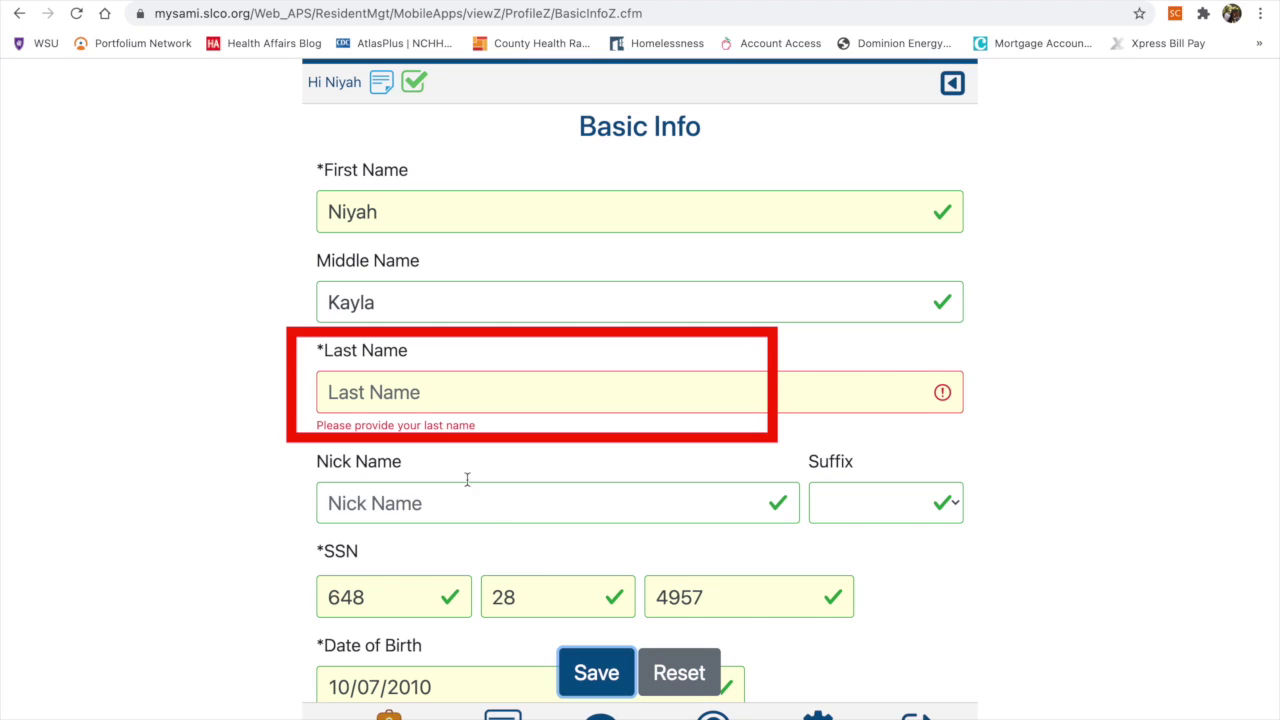
left_click(432, 398)
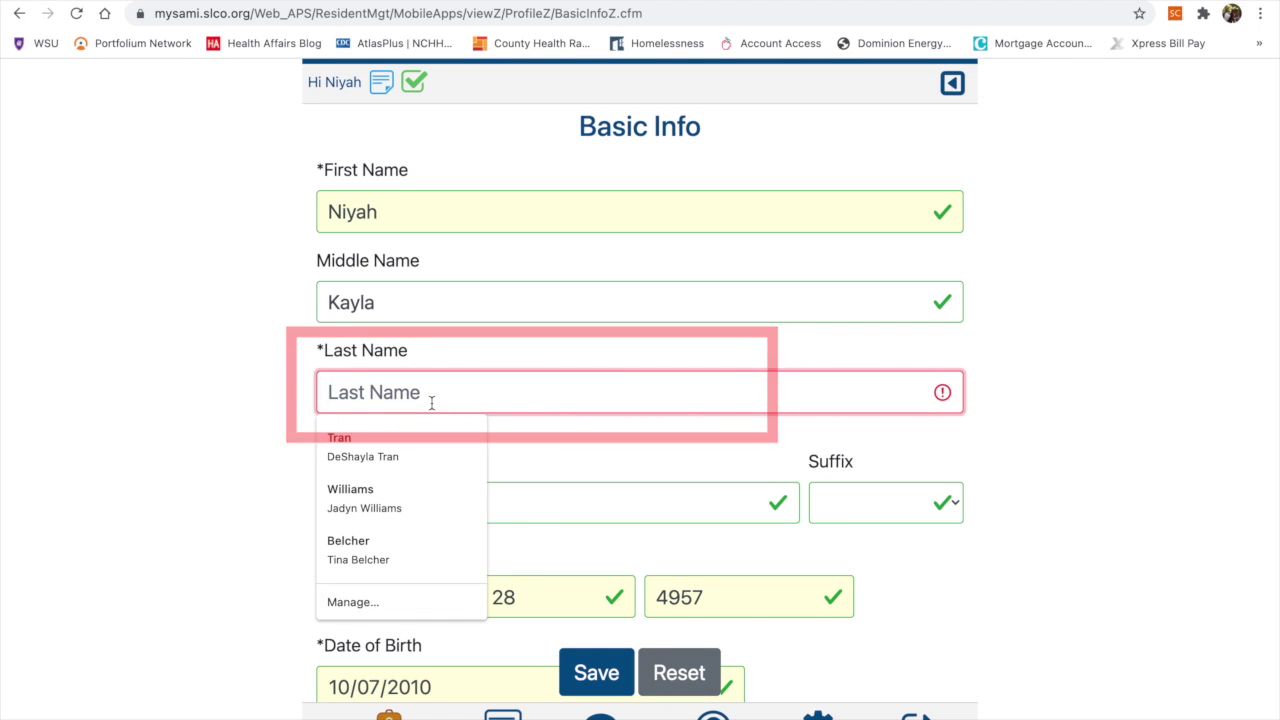
type("Tran")
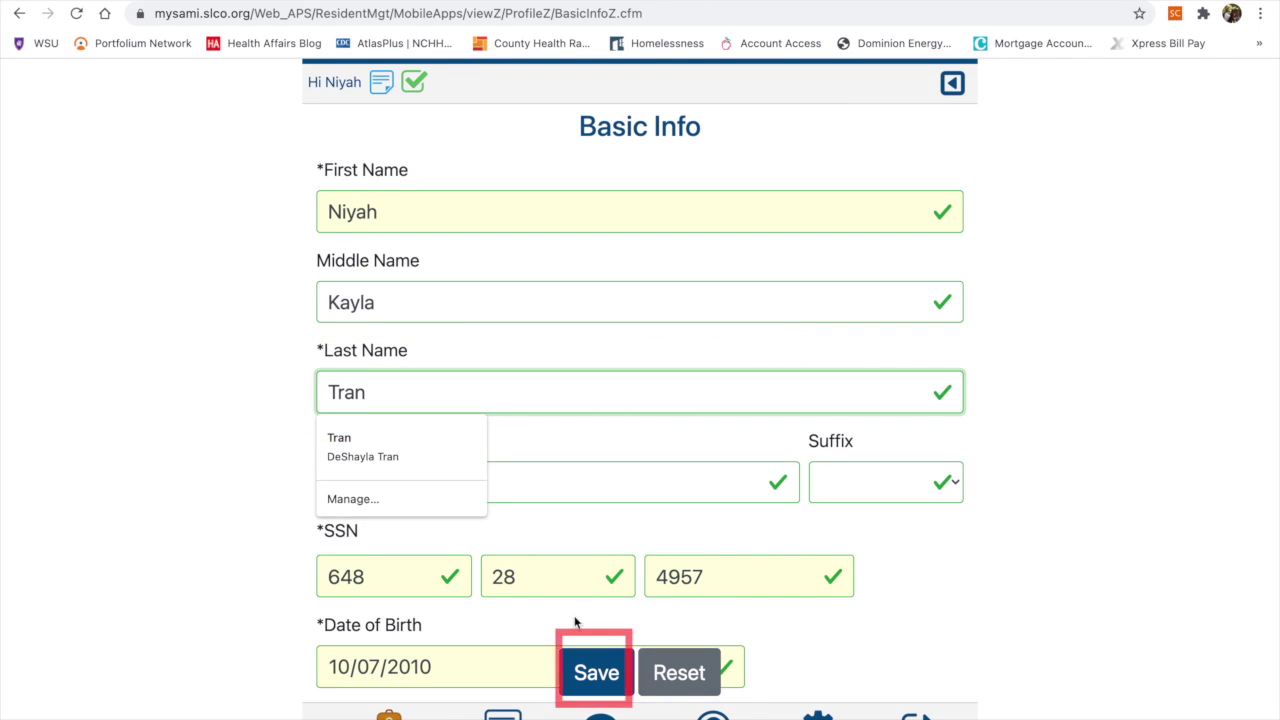
left_click(600, 676)
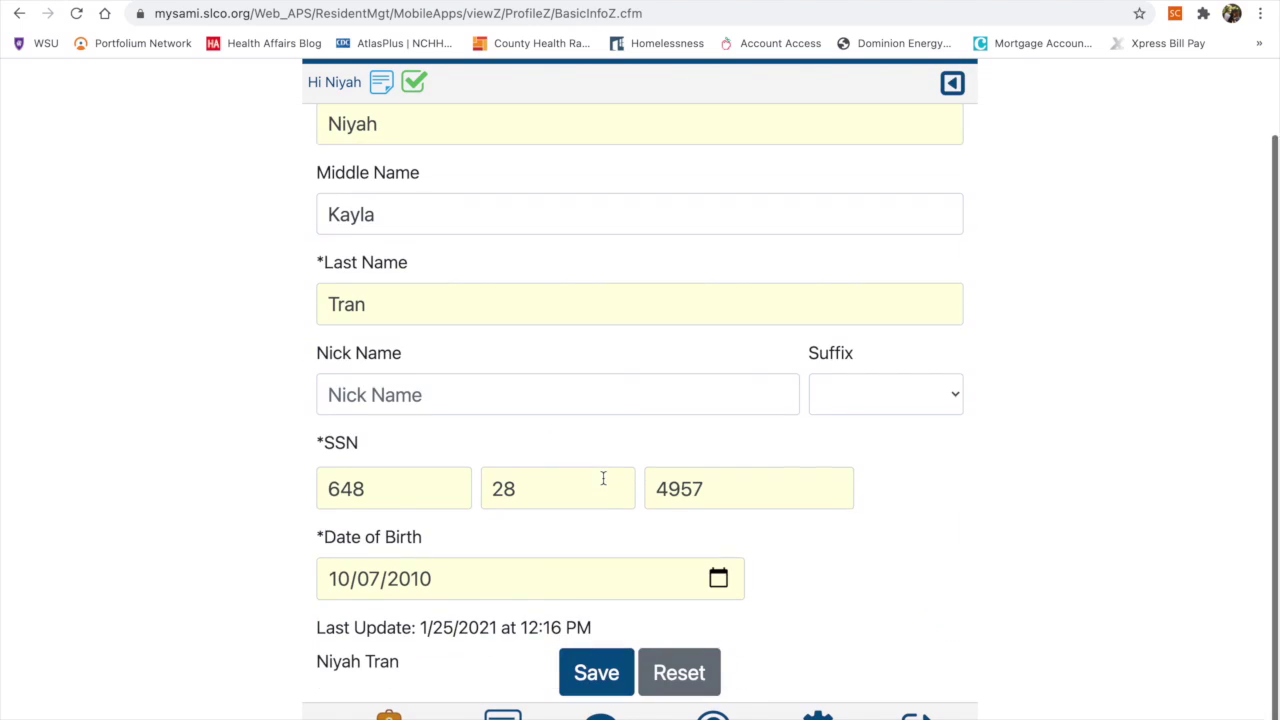
Replace the Social Security number in Basic Info with a new one and save
key("BackSpace")
left_click(466, 510)
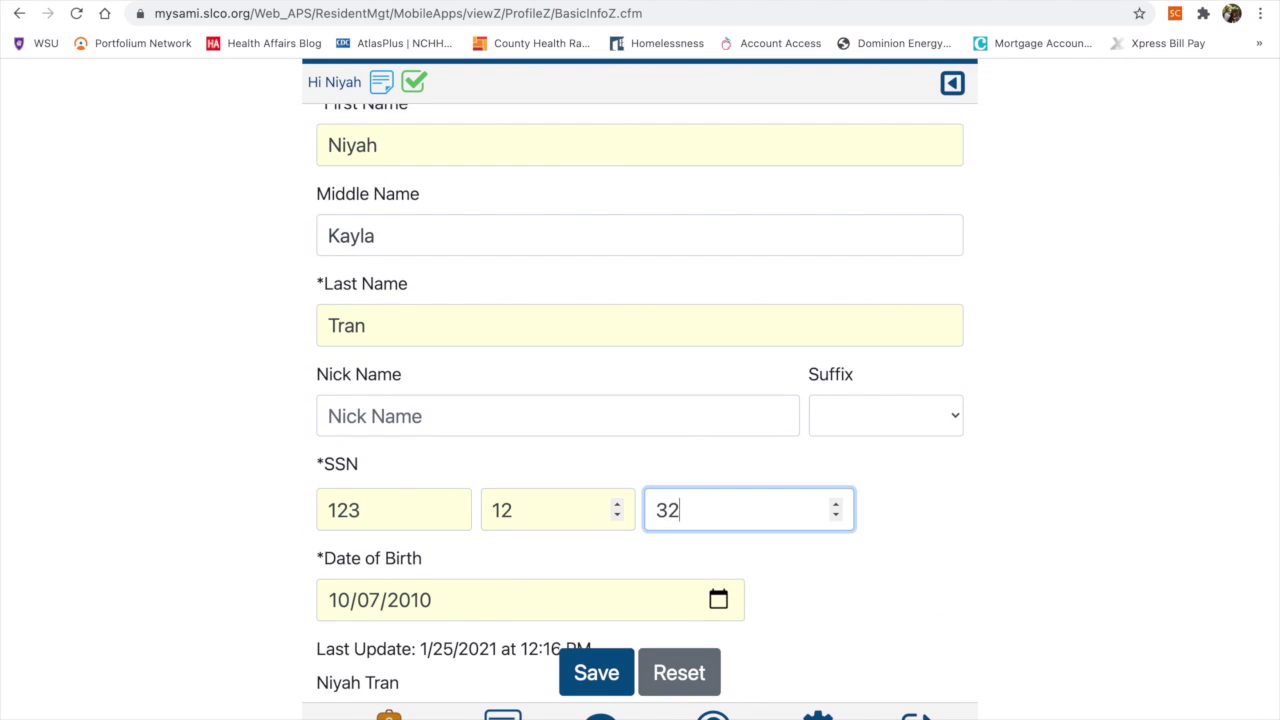
left_click(595, 674)
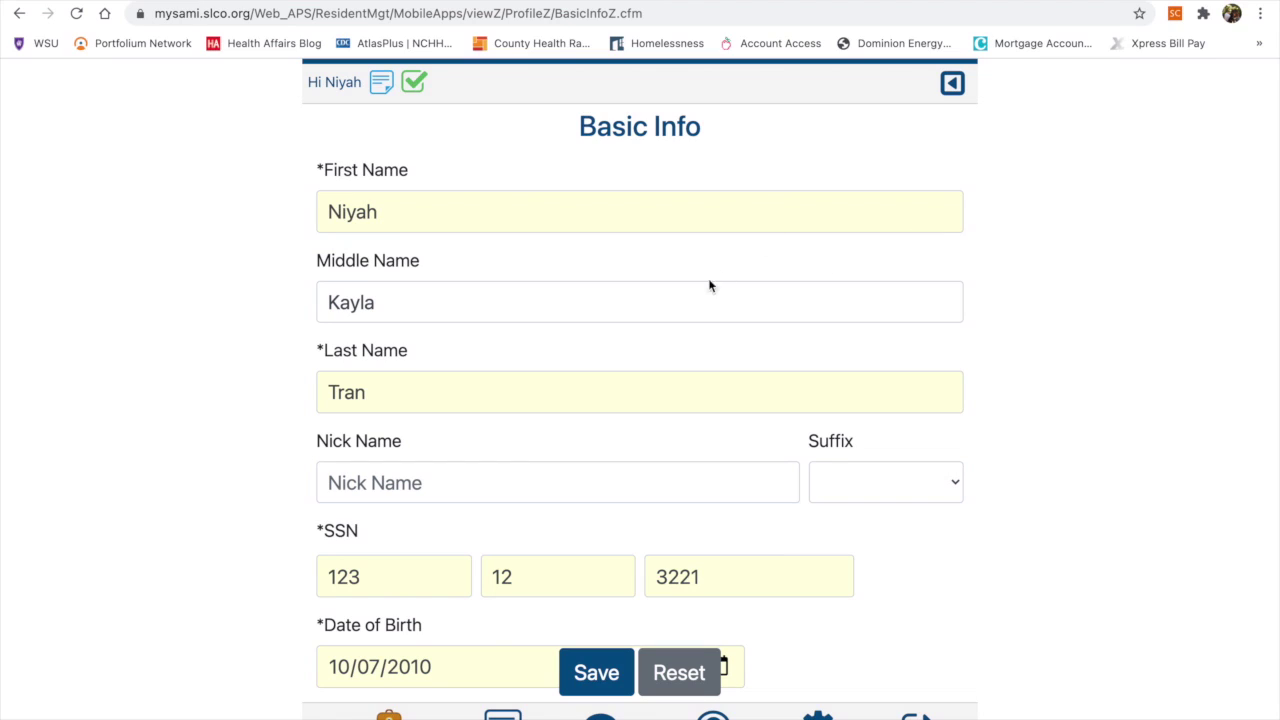
Undo a junk middle-name entry with Reset and return to the My Profile overview
left_click(677, 310)
type("iuhgo7ifgub")
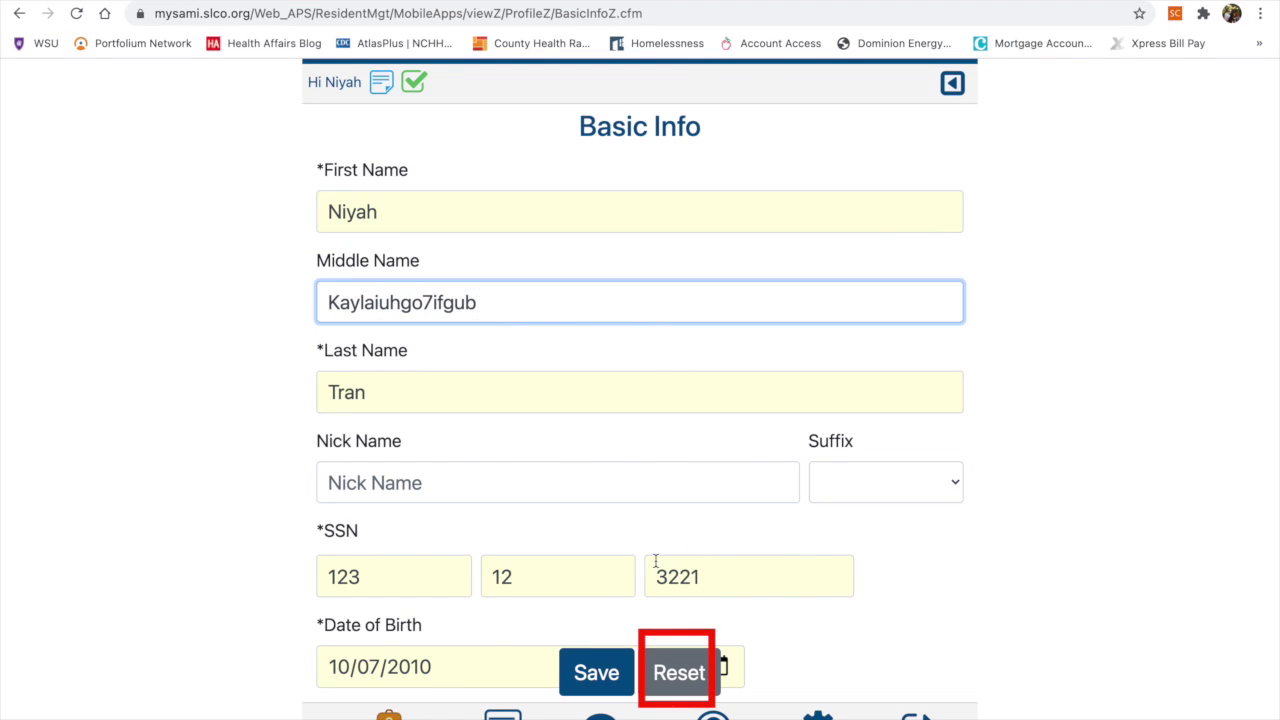
left_click(677, 673)
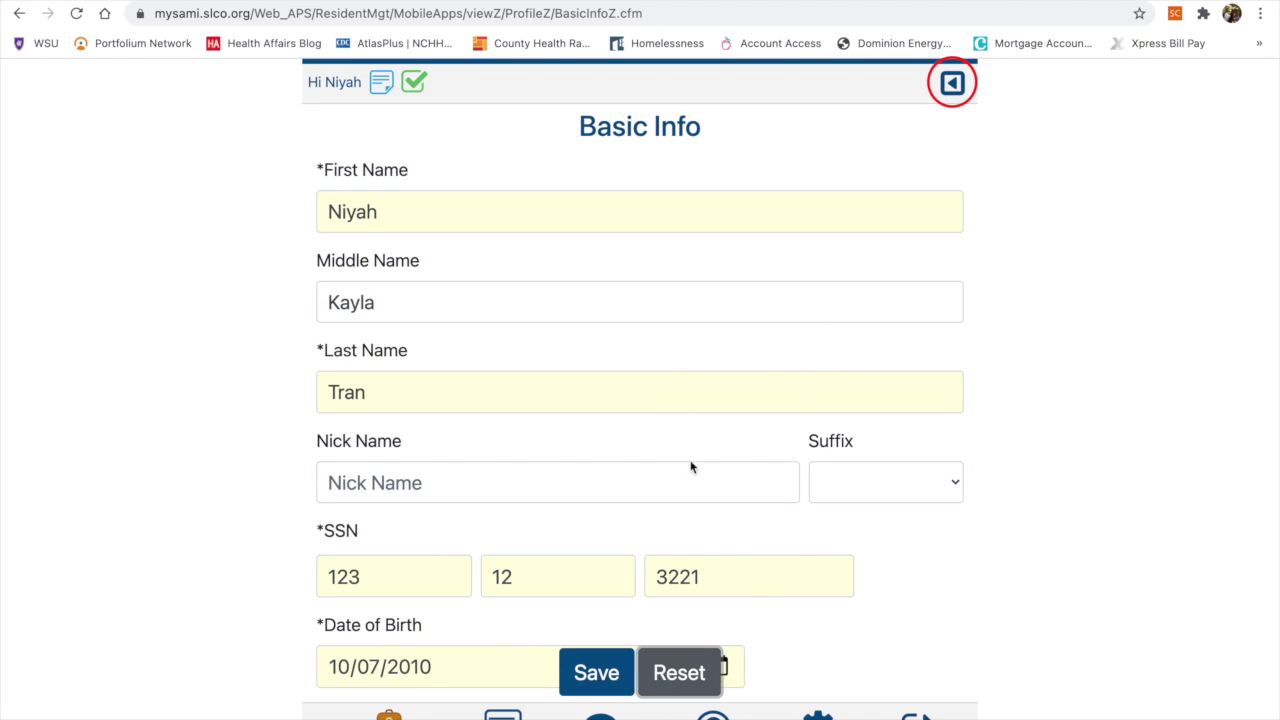
left_click(952, 86)
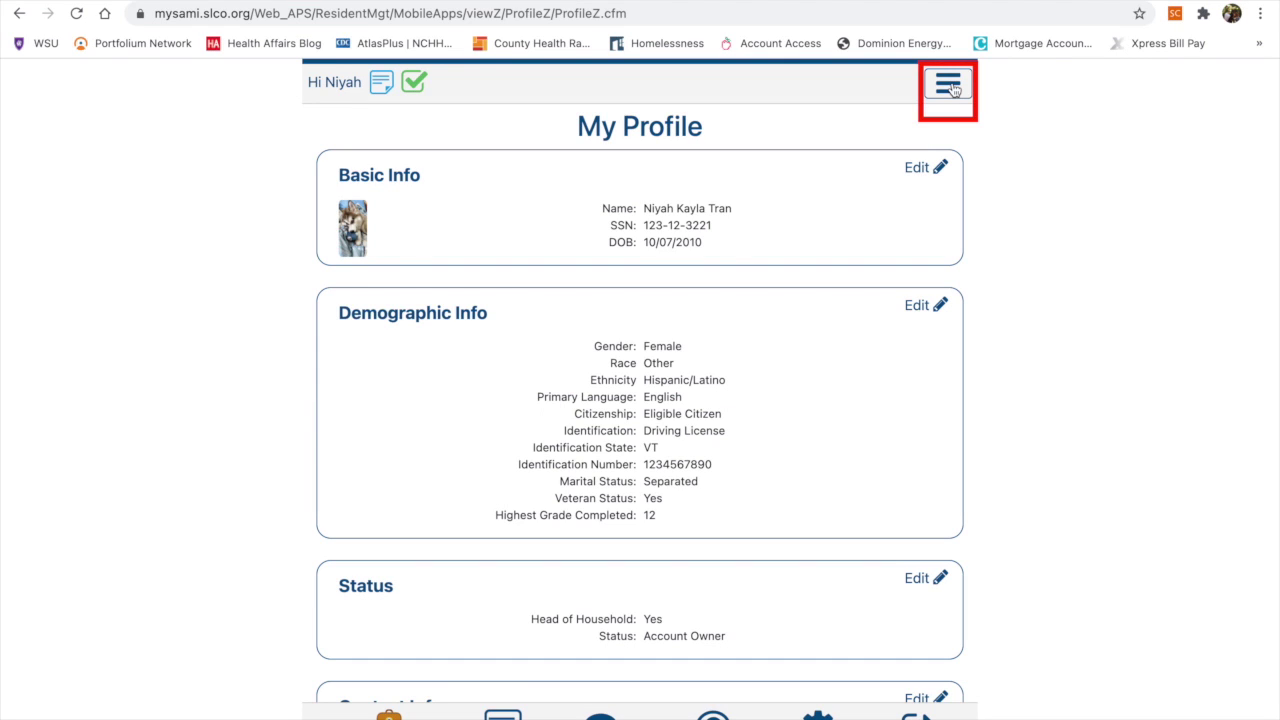
Use the profile section menu to jump to Contact Info, then Demographic Info
left_click(952, 88)
left_click(634, 378)
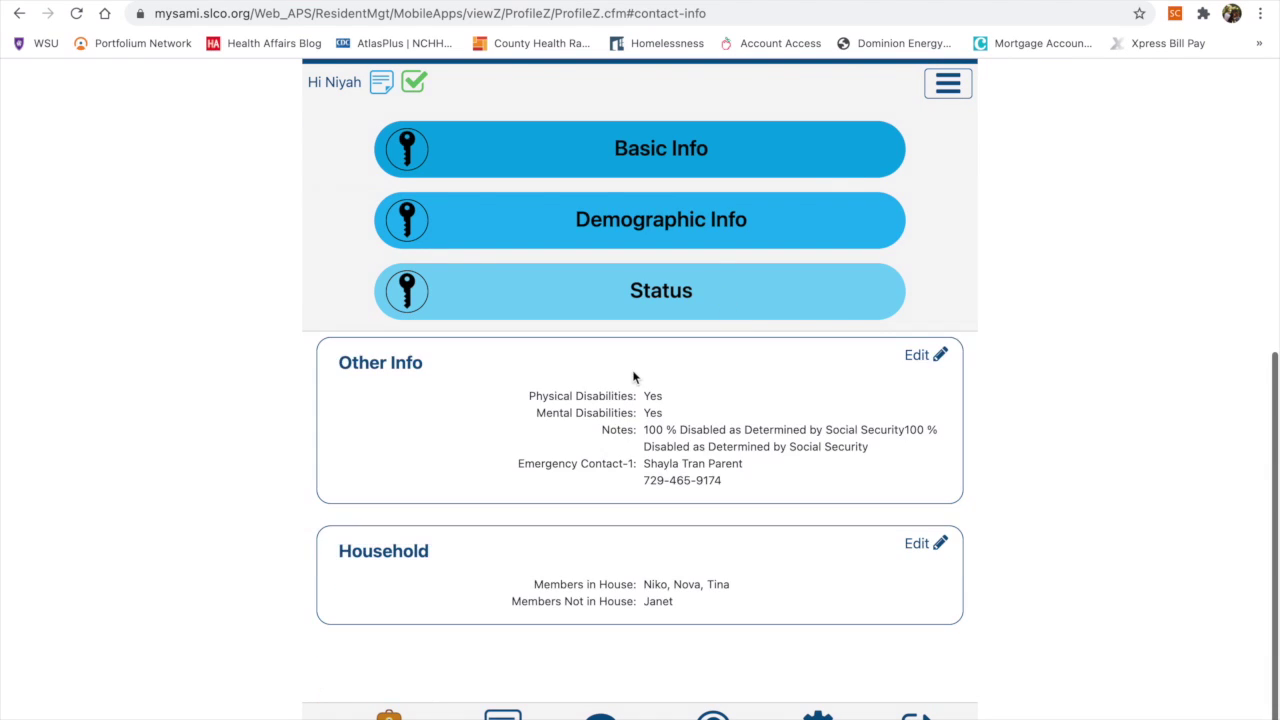
left_click(945, 88)
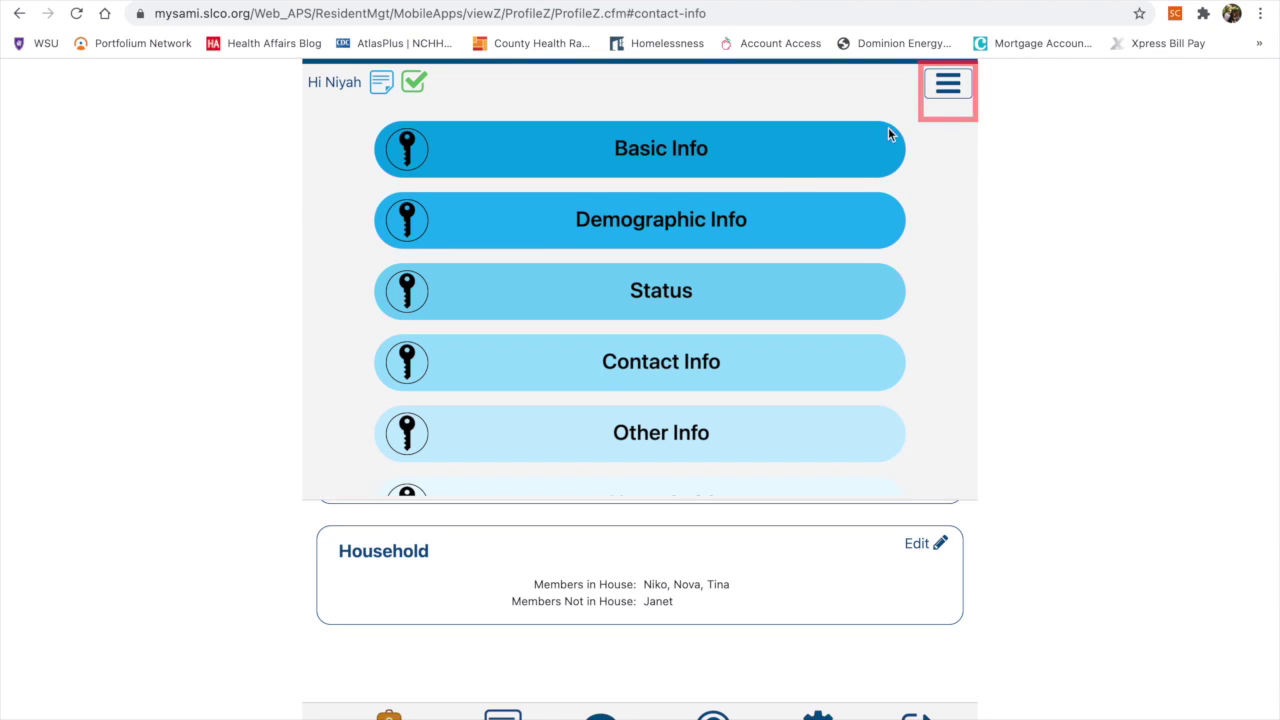
left_click(718, 215)
Return to the top of the profile and open the household members for editing
left_click(971, 86)
left_click(751, 414)
scroll(752, 414, "down", 5)
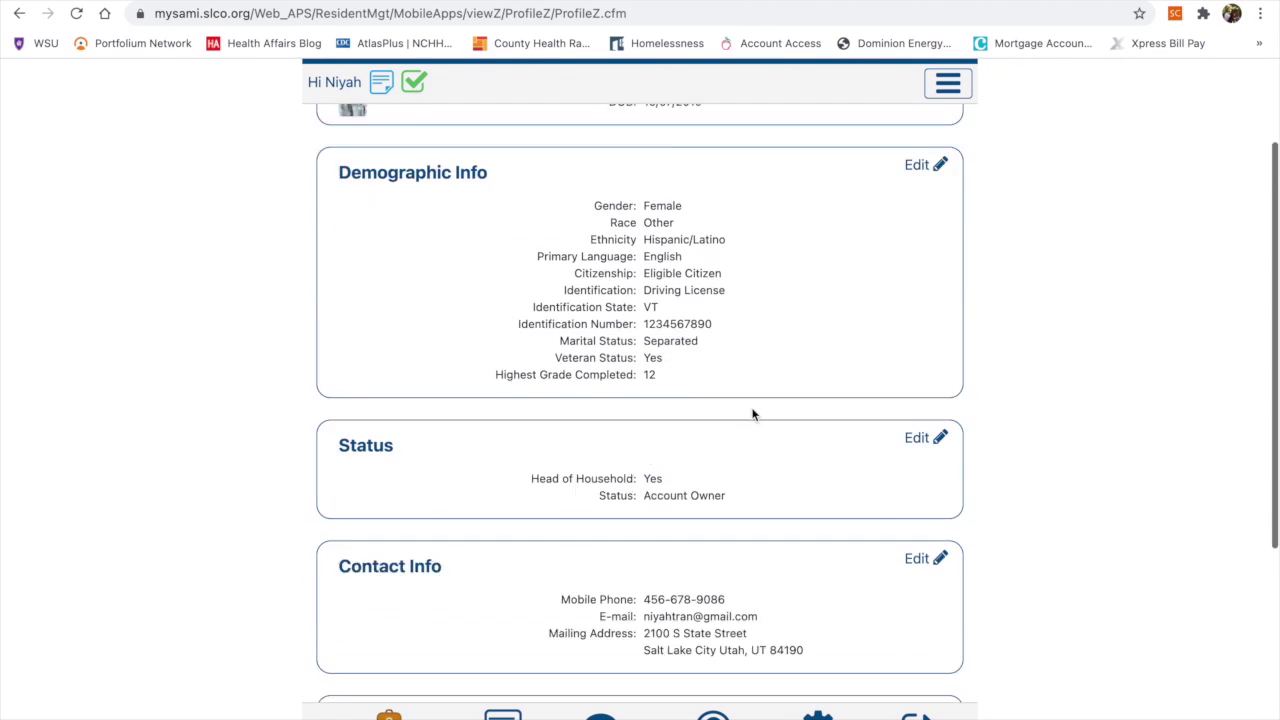
left_click(905, 550)
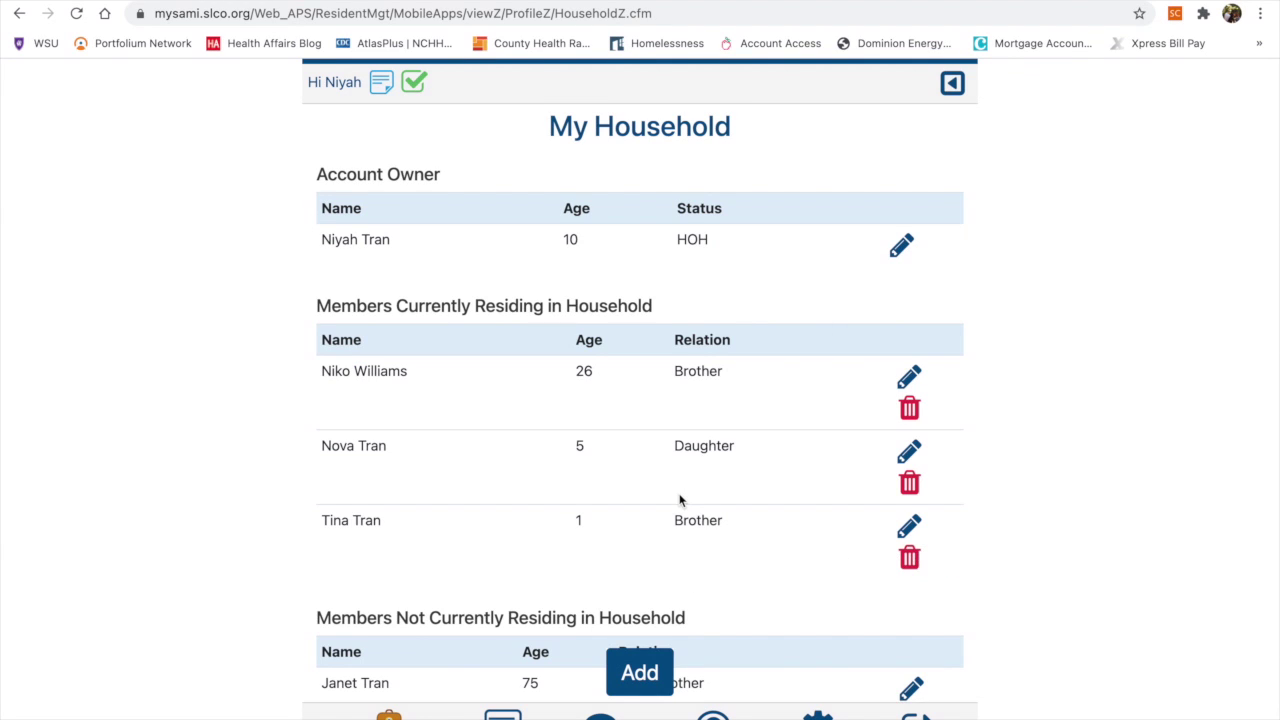
Scroll through the My Household page to review the owner and every member
scroll(679, 500, "down", 3)
scroll(679, 500, "up", 3)
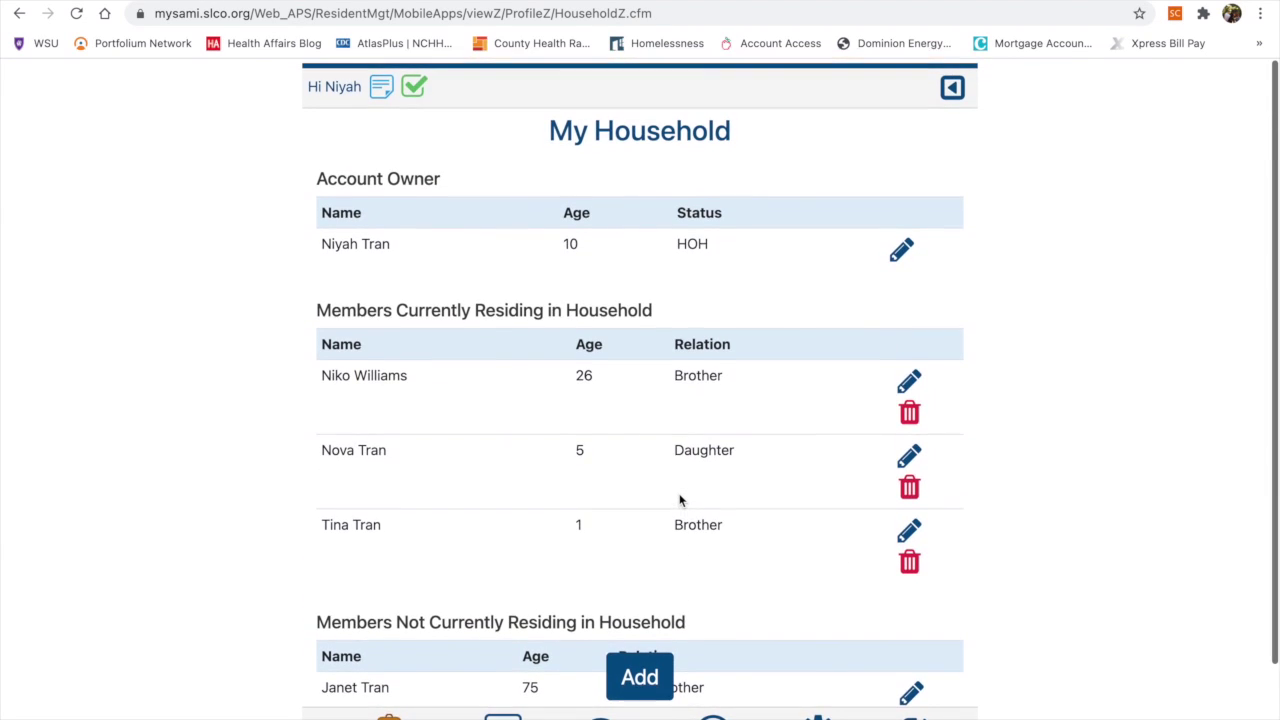
scroll(680, 502, "down", 2)
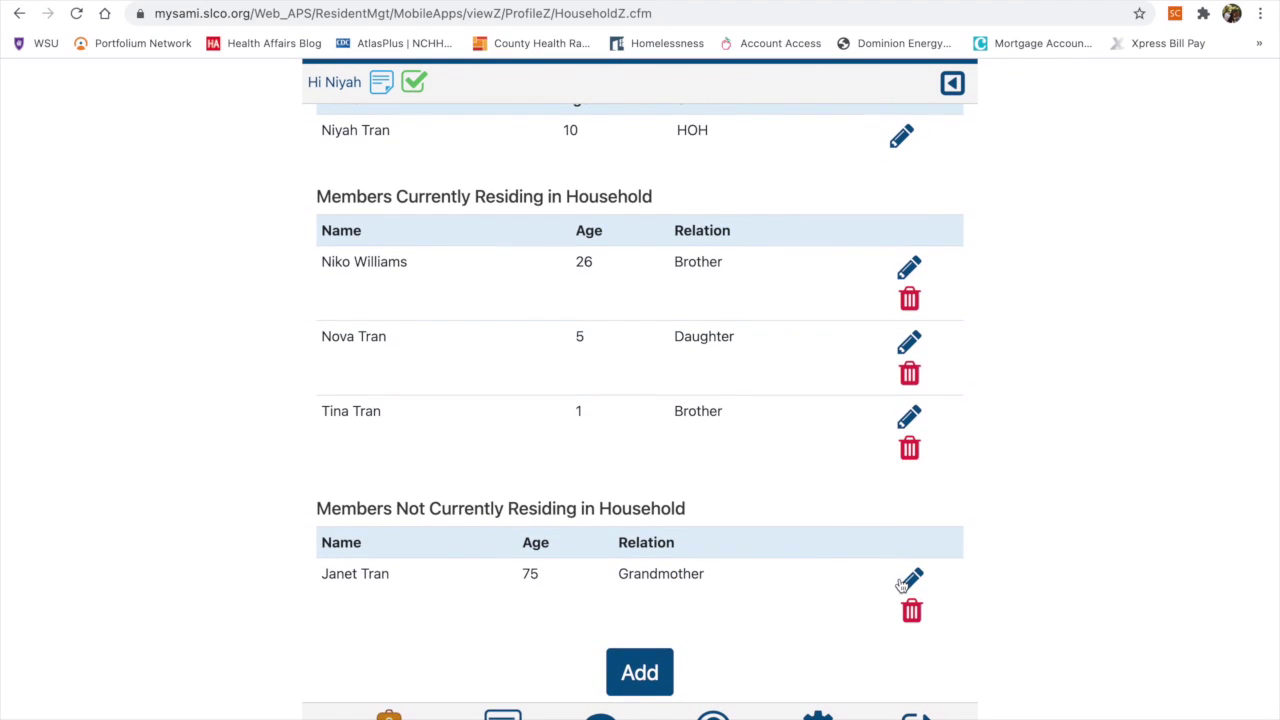
scroll(729, 546, "up", 1)
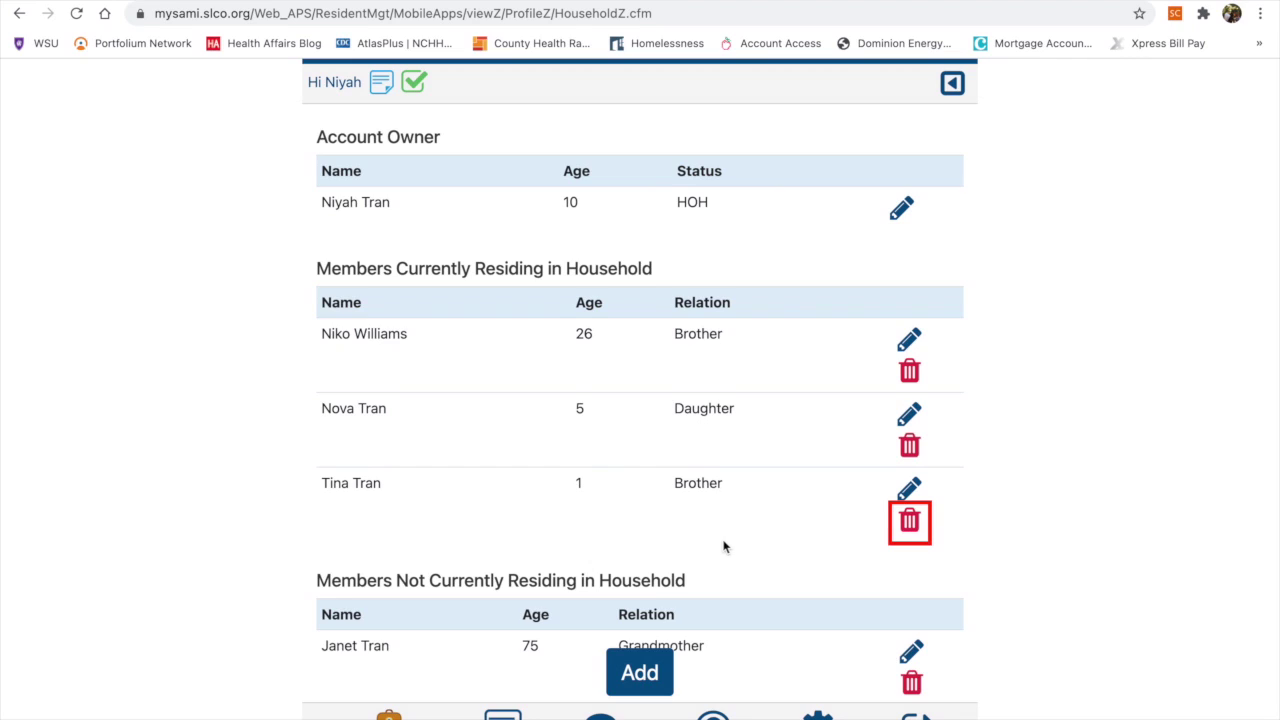
scroll(640, 592, "up", 1)
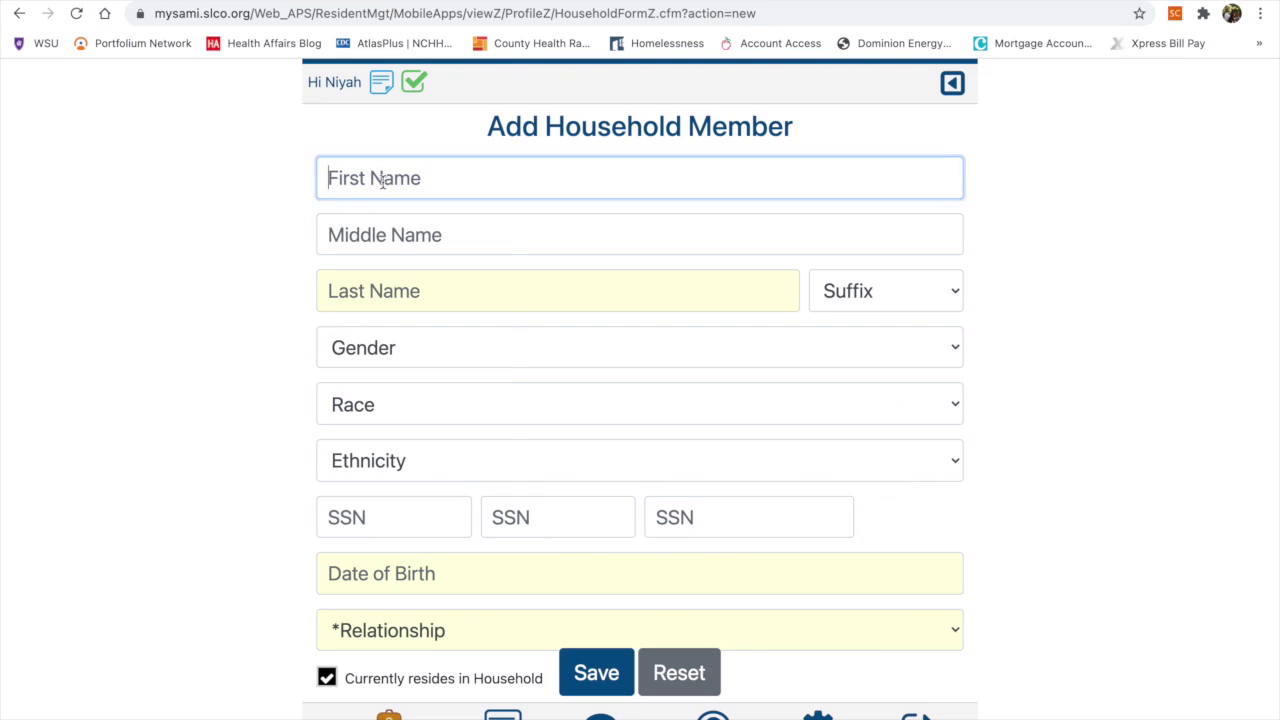
Enter the new member's first name, last name and Social Security number
left_click(640, 235)
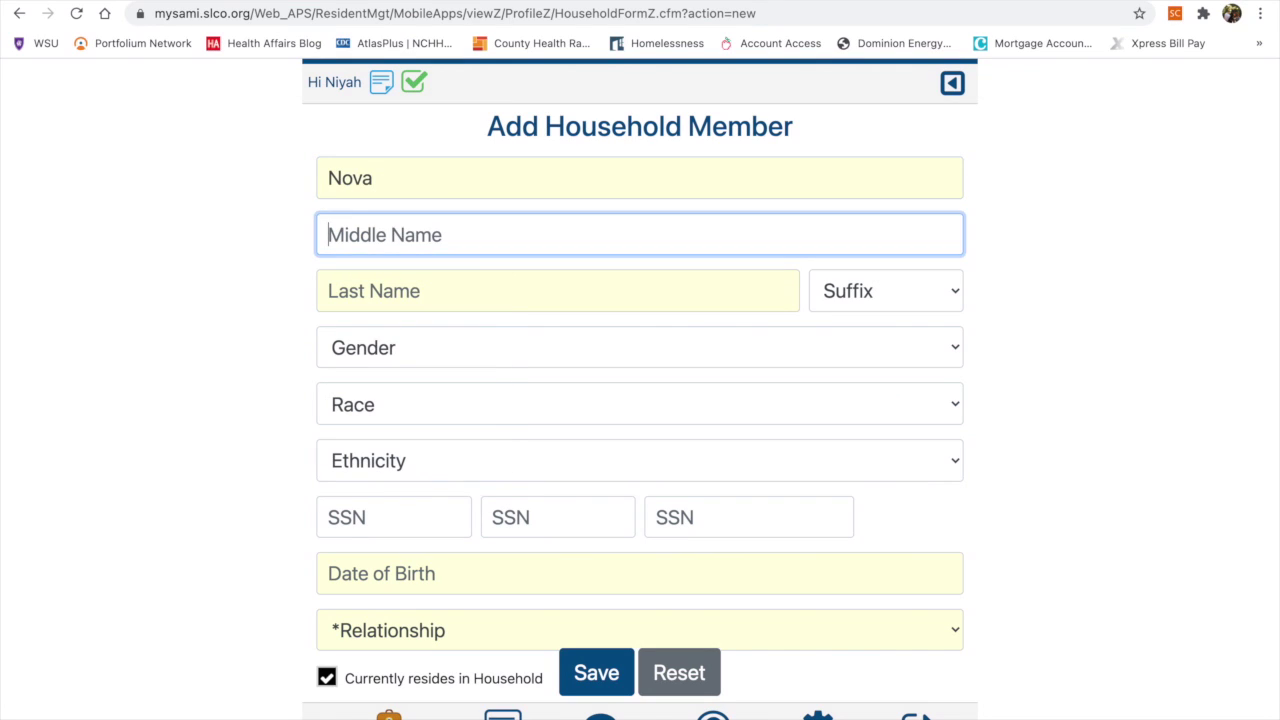
left_click(558, 291)
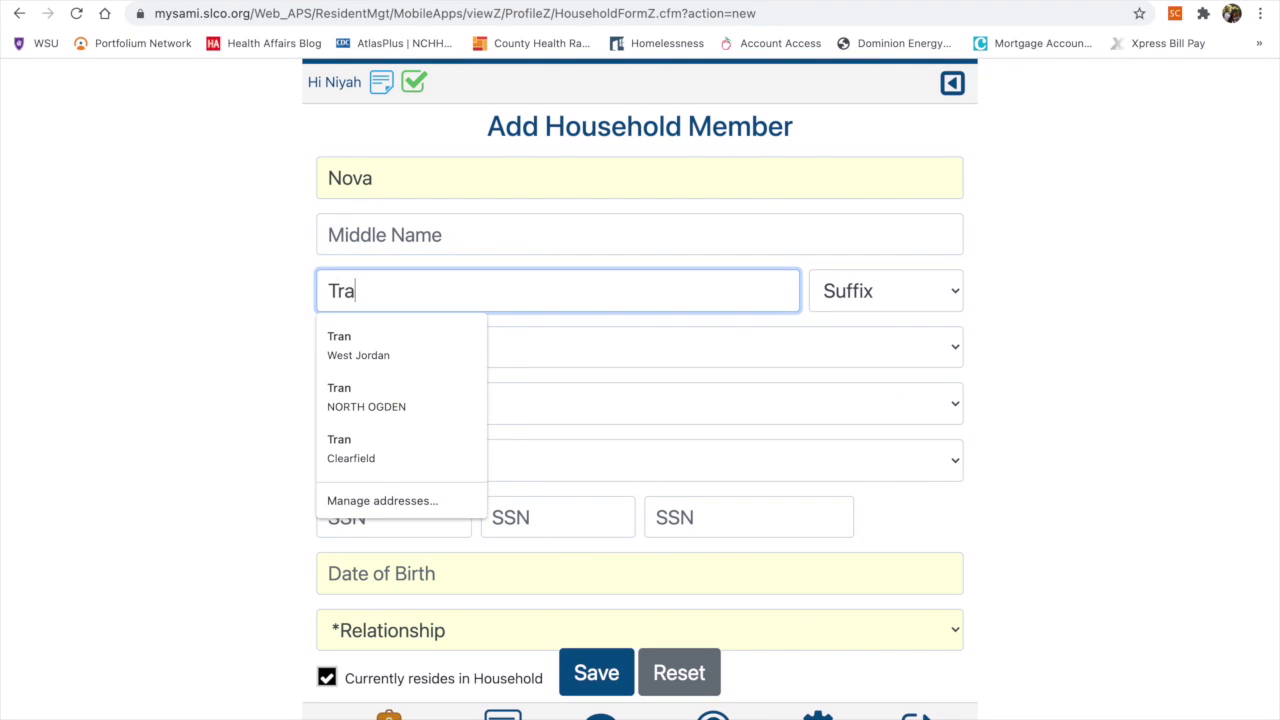
left_click(560, 322)
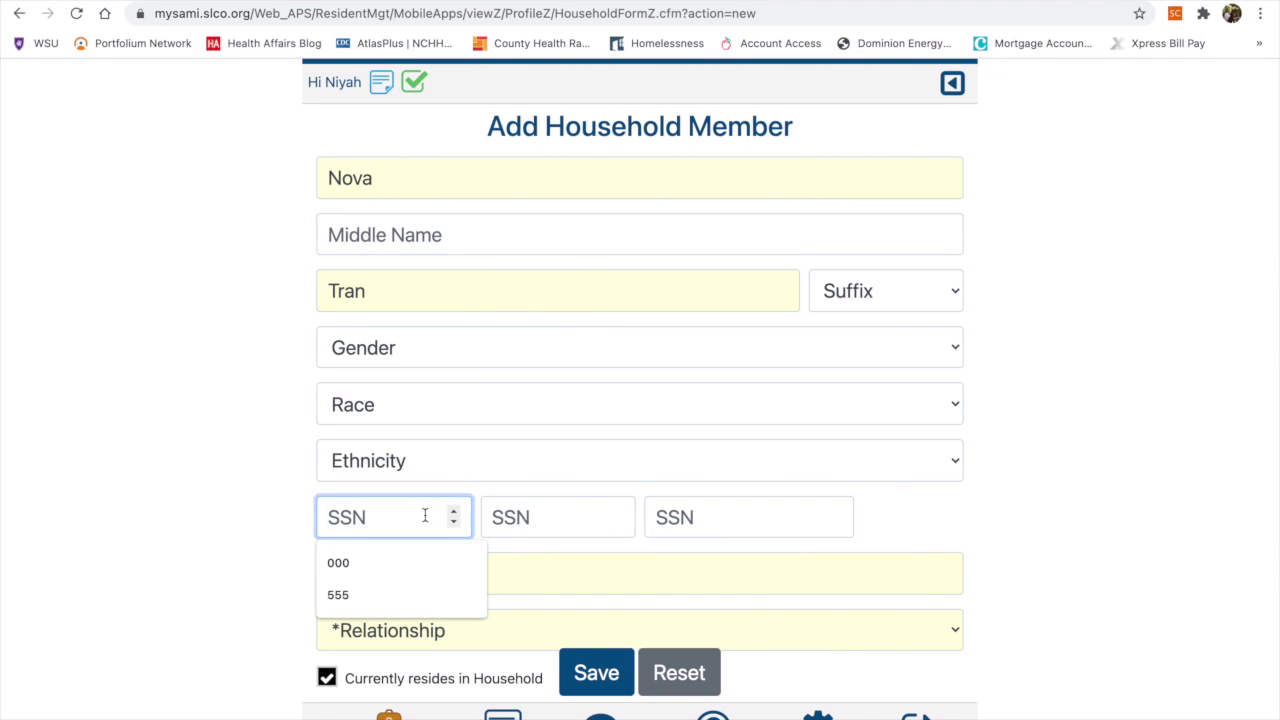
type("123")
type("12")
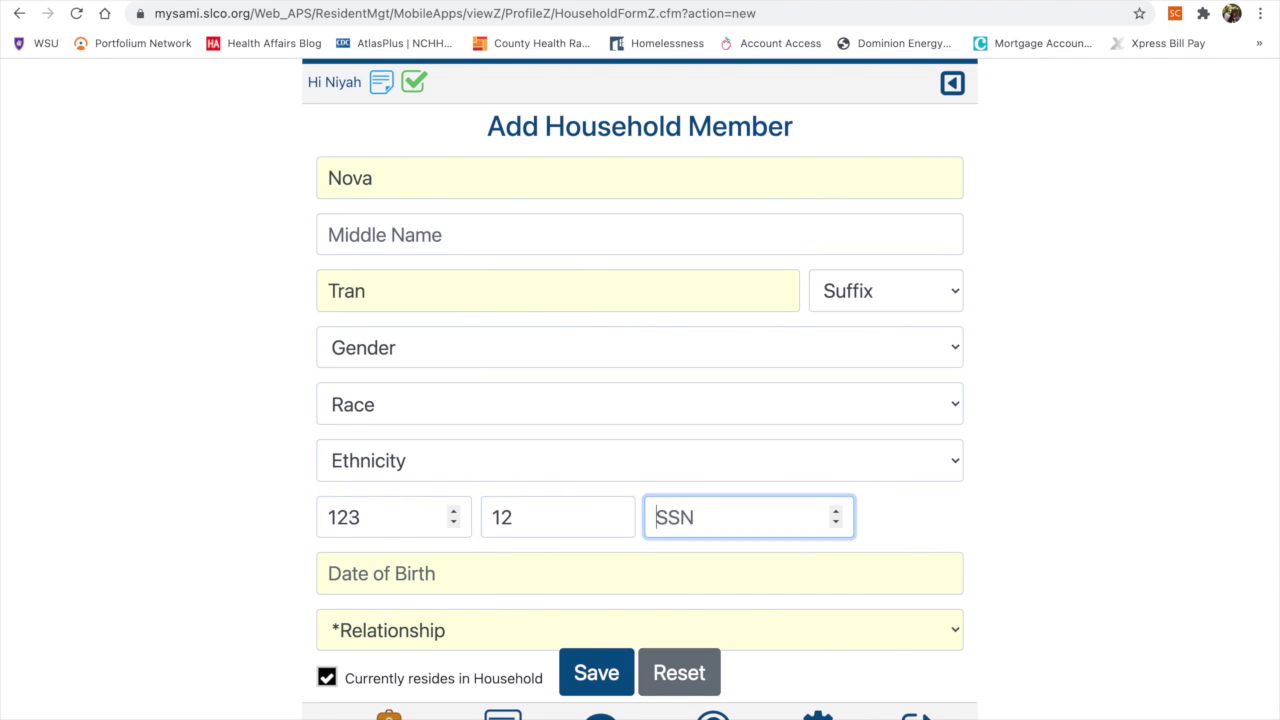
Set the new member's date of birth to 12/25/2020 using the calendar
left_click(398, 578)
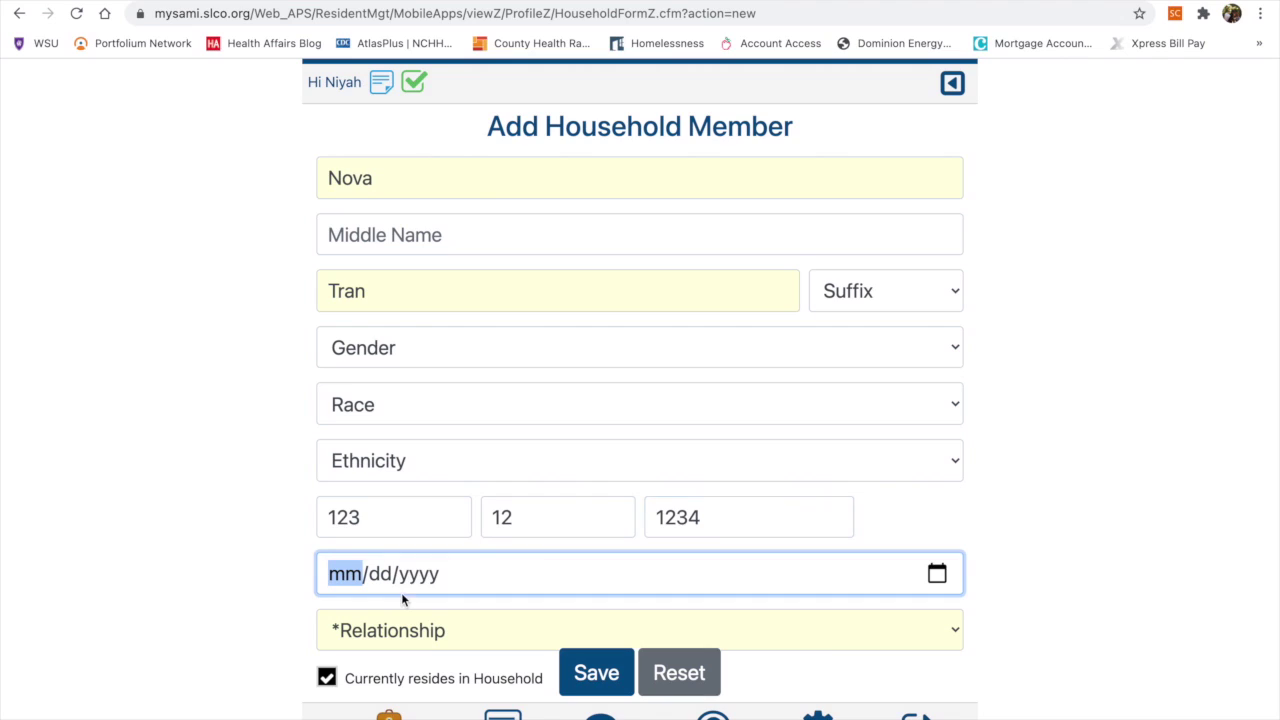
left_click(937, 572)
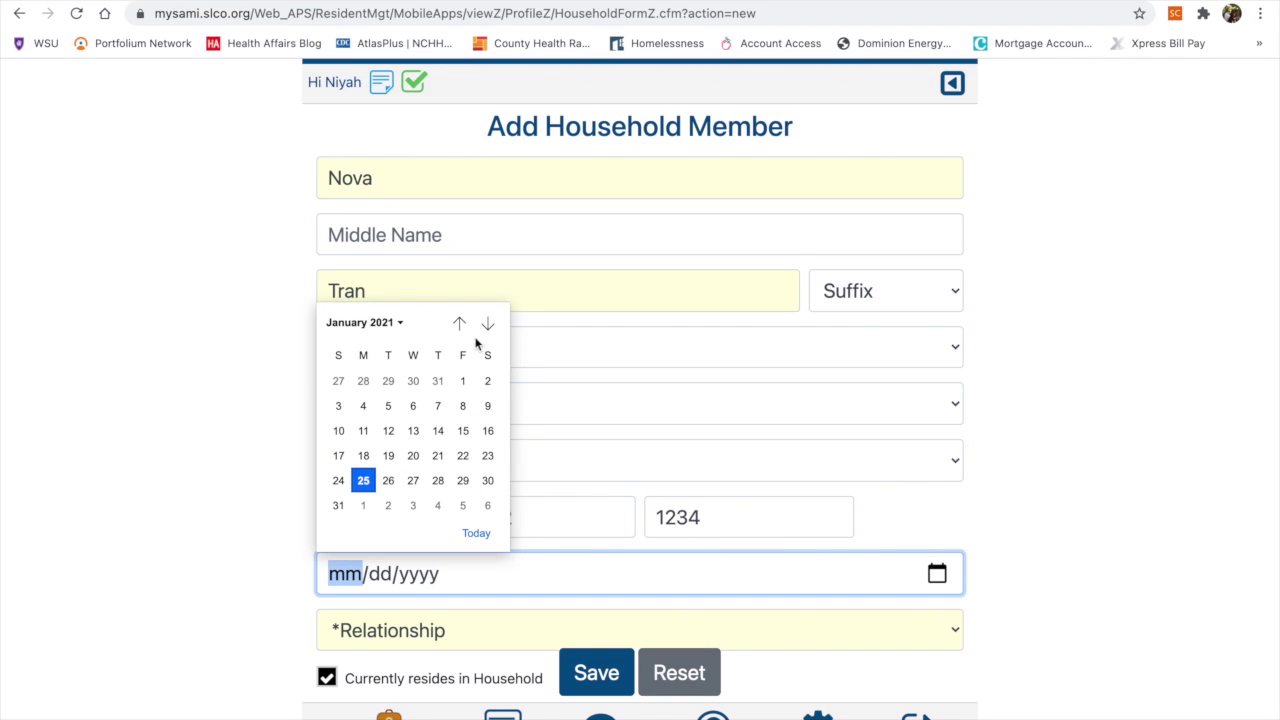
left_click(352, 327)
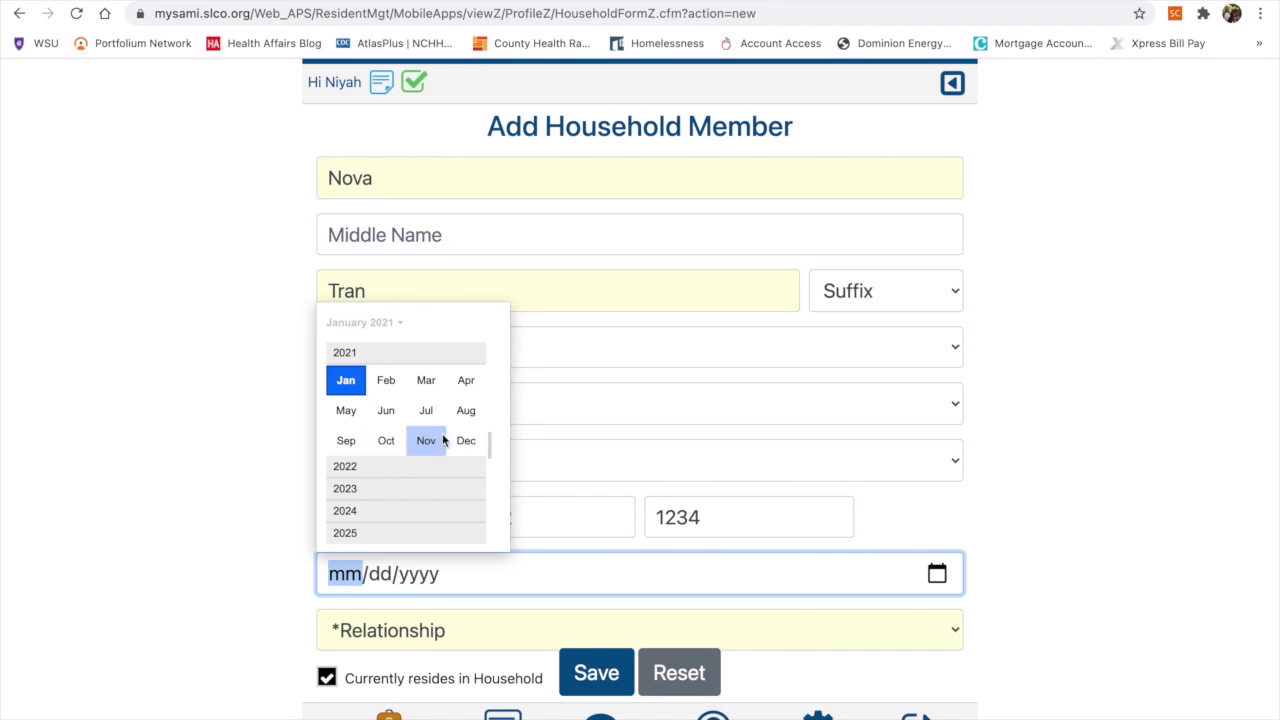
left_click(466, 440)
left_click(398, 322)
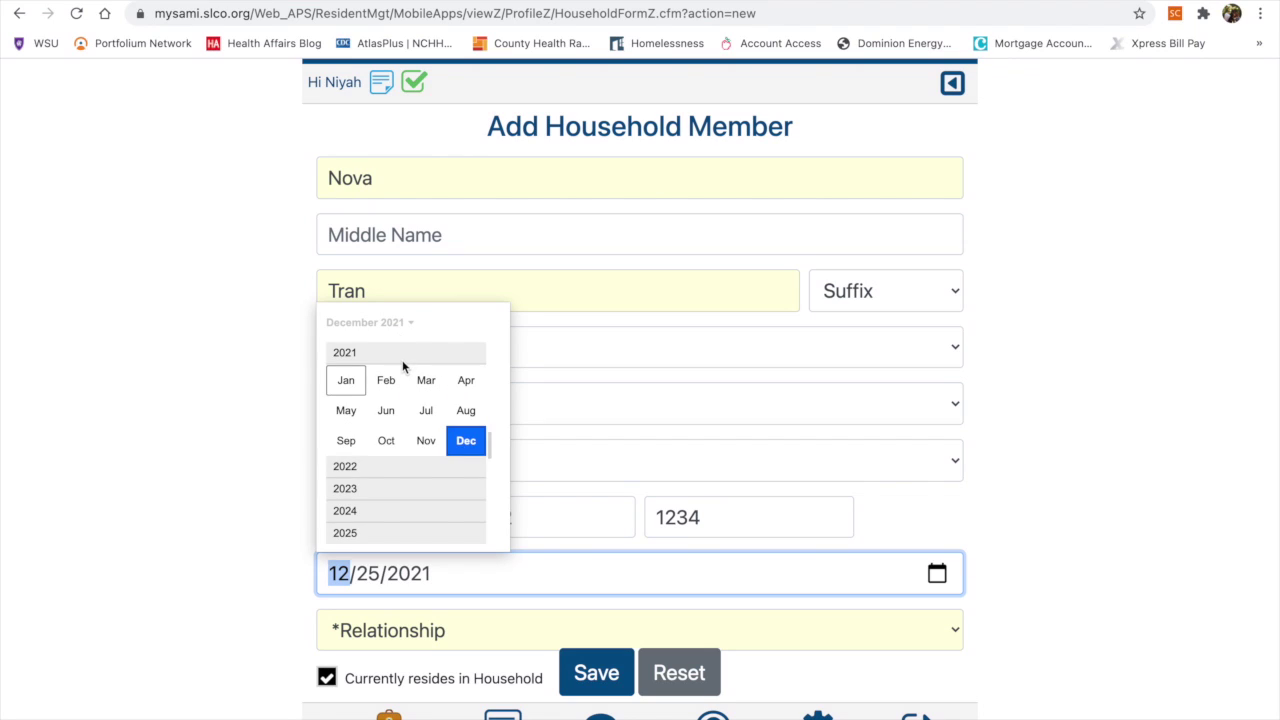
scroll(403, 367, "up", 1)
left_click(402, 360)
left_click(466, 441)
left_click(479, 578)
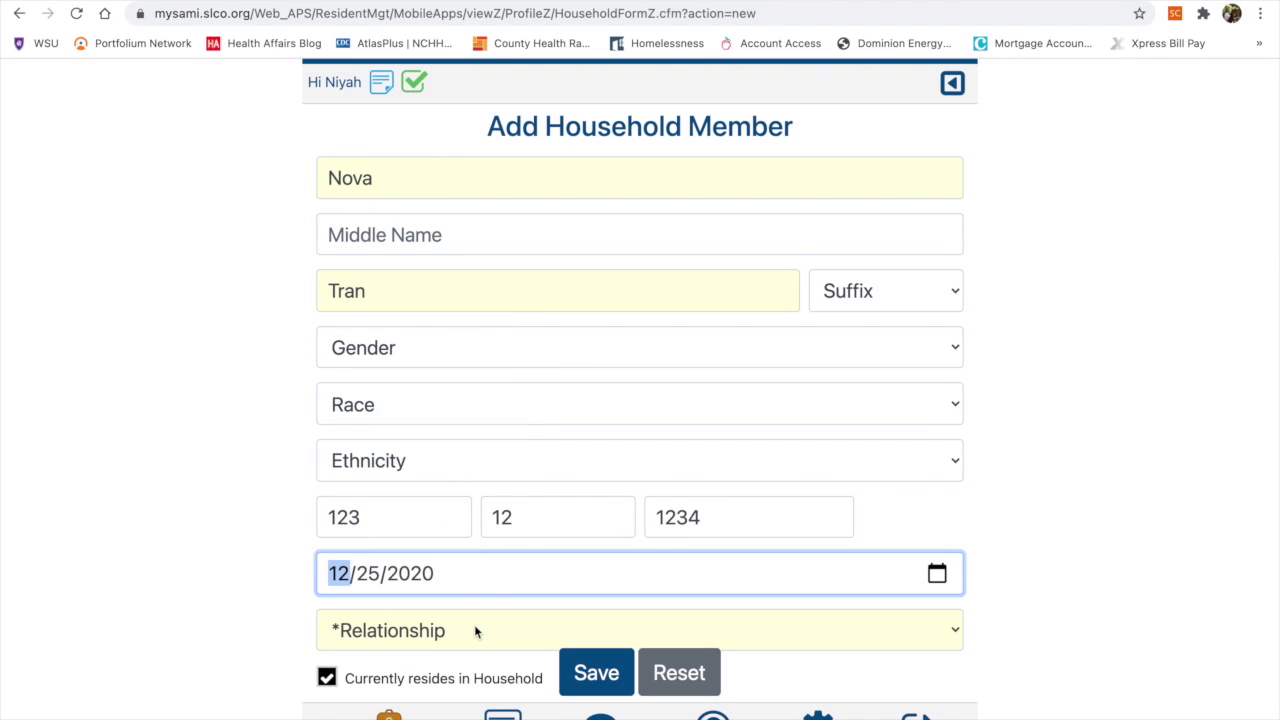
Set the relationship to Daughter and save the new household member
left_click(474, 626)
left_click(477, 693)
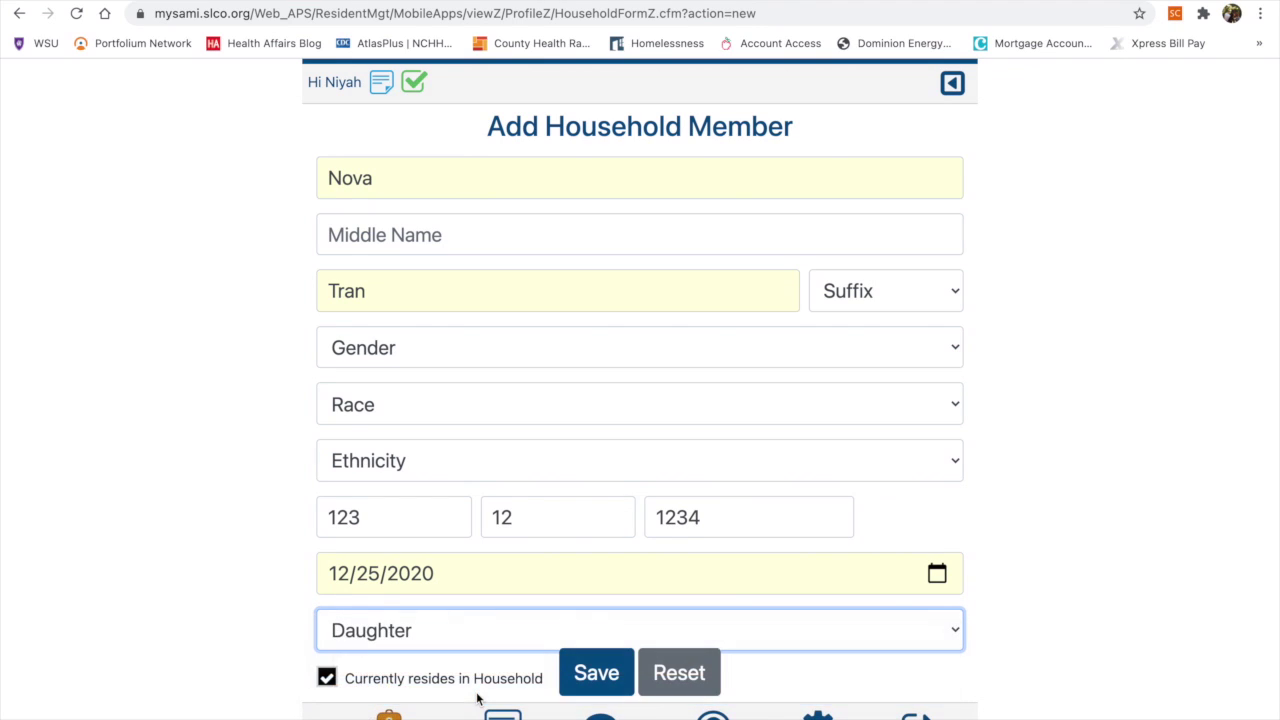
left_click(590, 675)
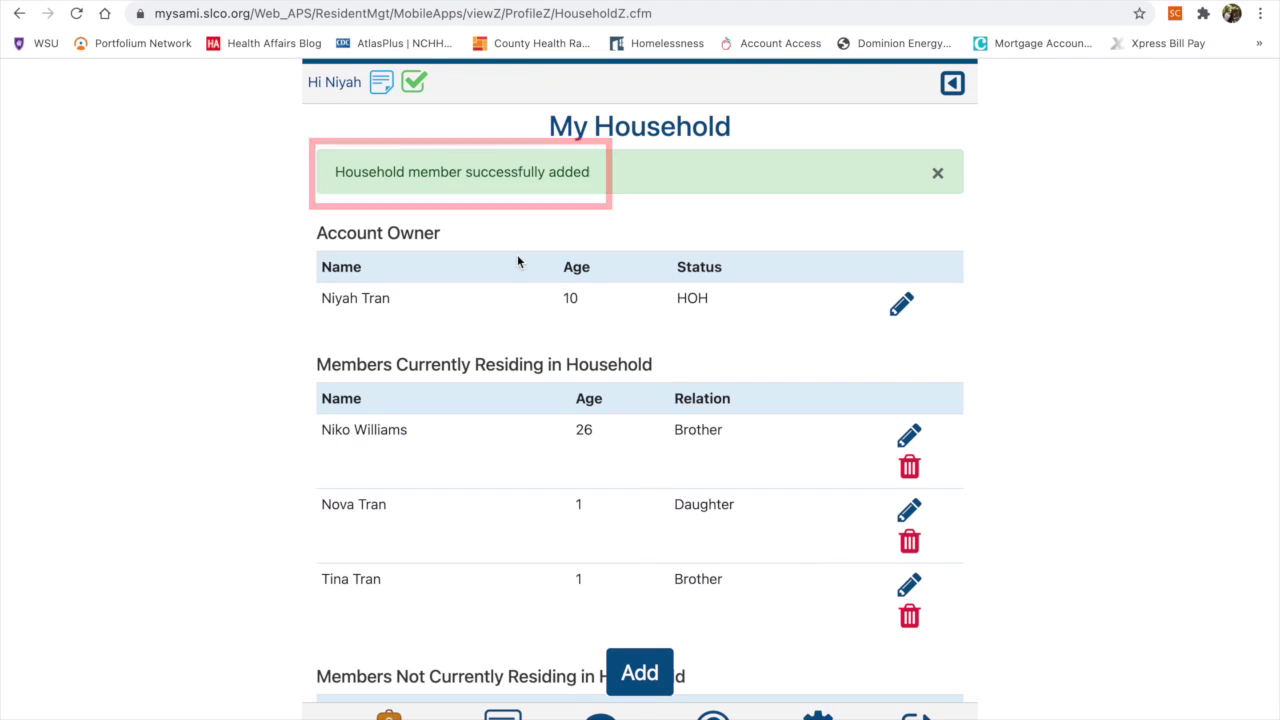
Scroll down the household list to the members not currently residing
scroll(517, 254, "down", 2)
scroll(517, 260, "down", 2)
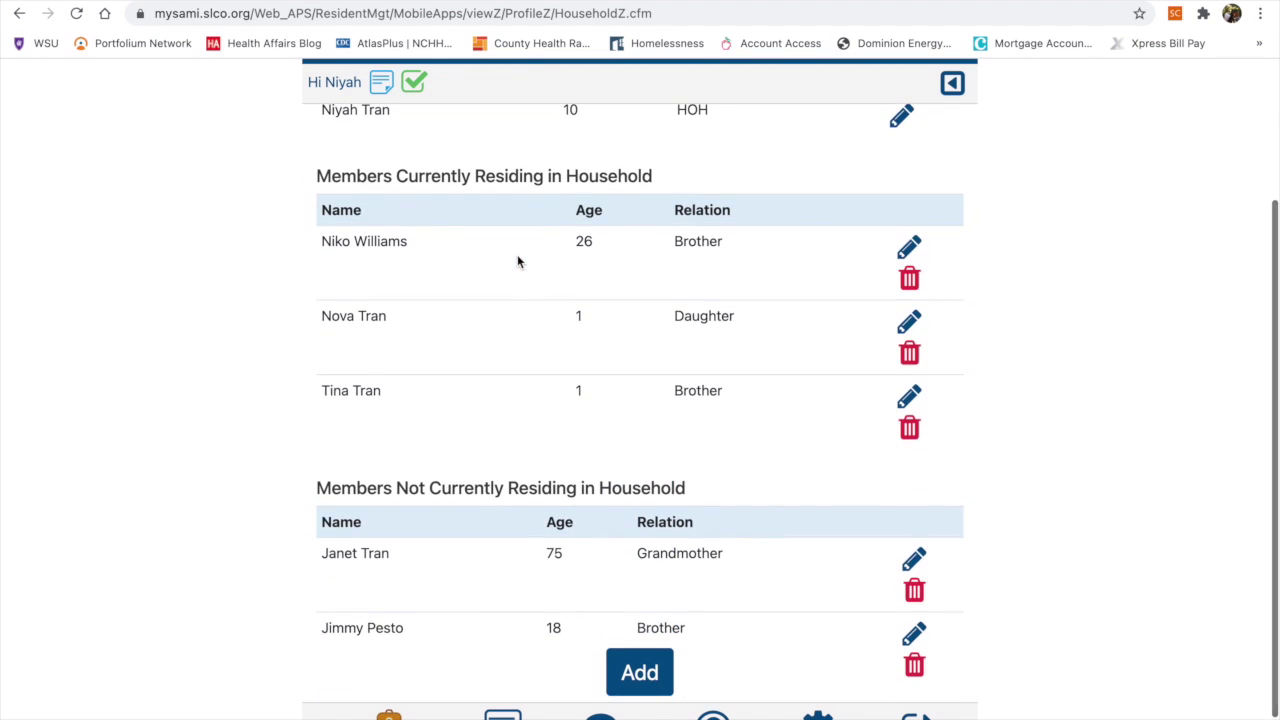
scroll(517, 260, "up", 2)
scroll(580, 392, "up", 1)
scroll(580, 392, "down", 3)
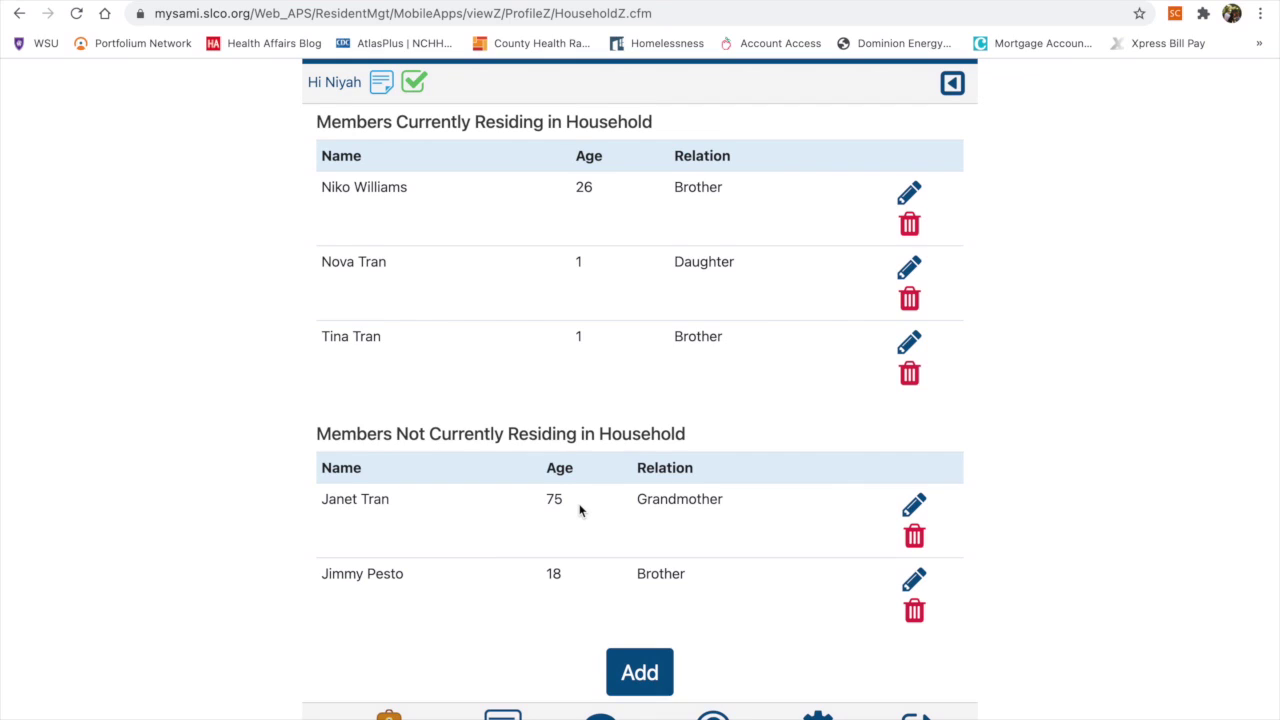
scroll(580, 510, "down", 2)
scroll(606, 383, "down", 5)
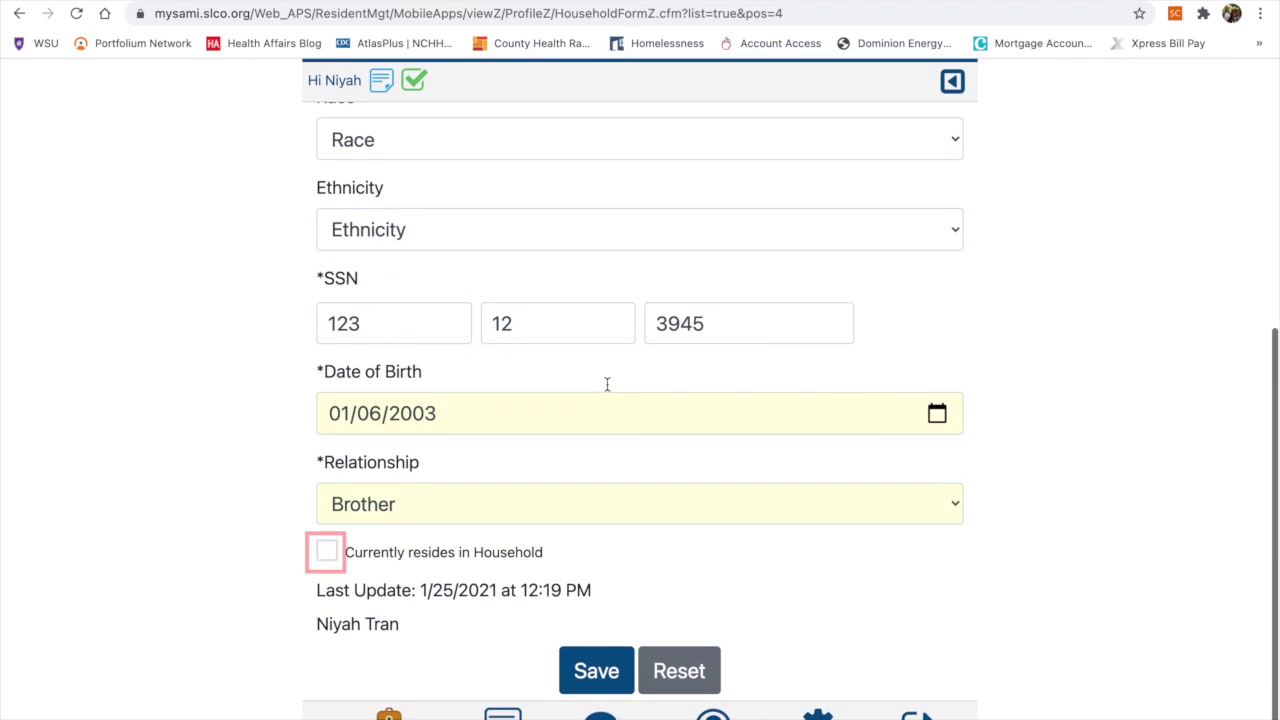
Save the brother as currently residing and dismiss the update success banner
left_click(597, 673)
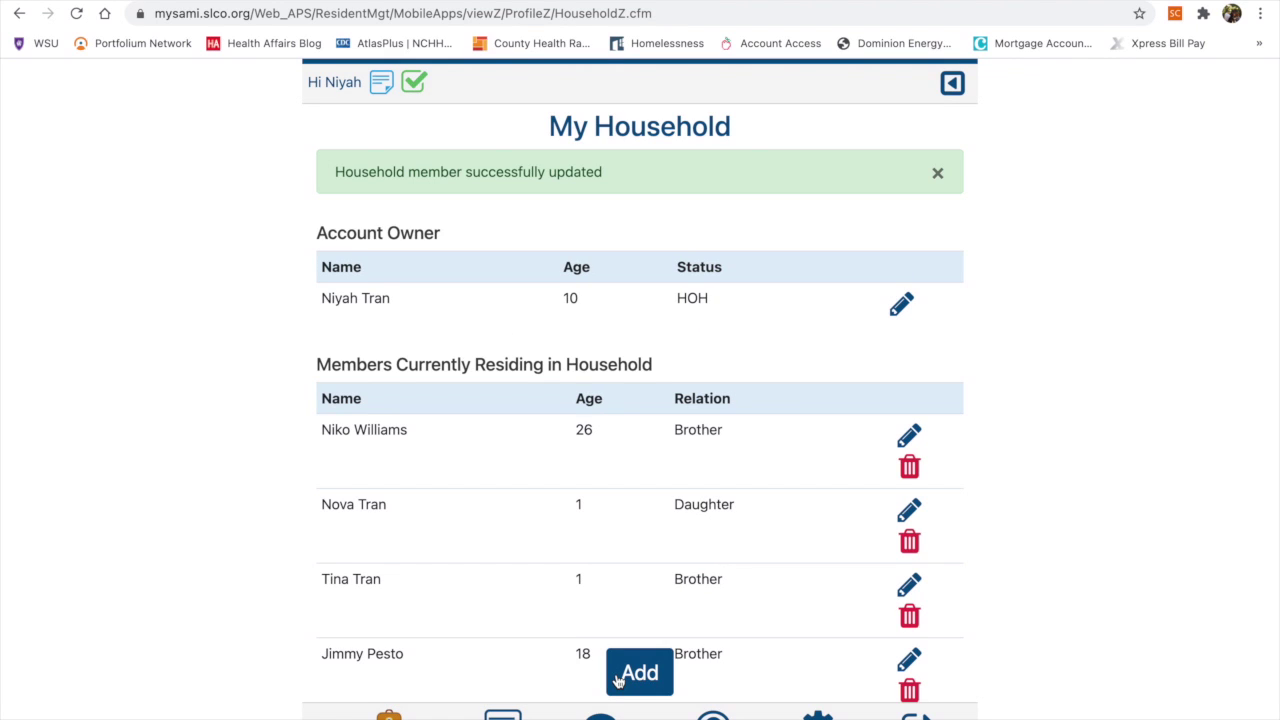
scroll(617, 680, "down", 5)
scroll(620, 700, "up", 2)
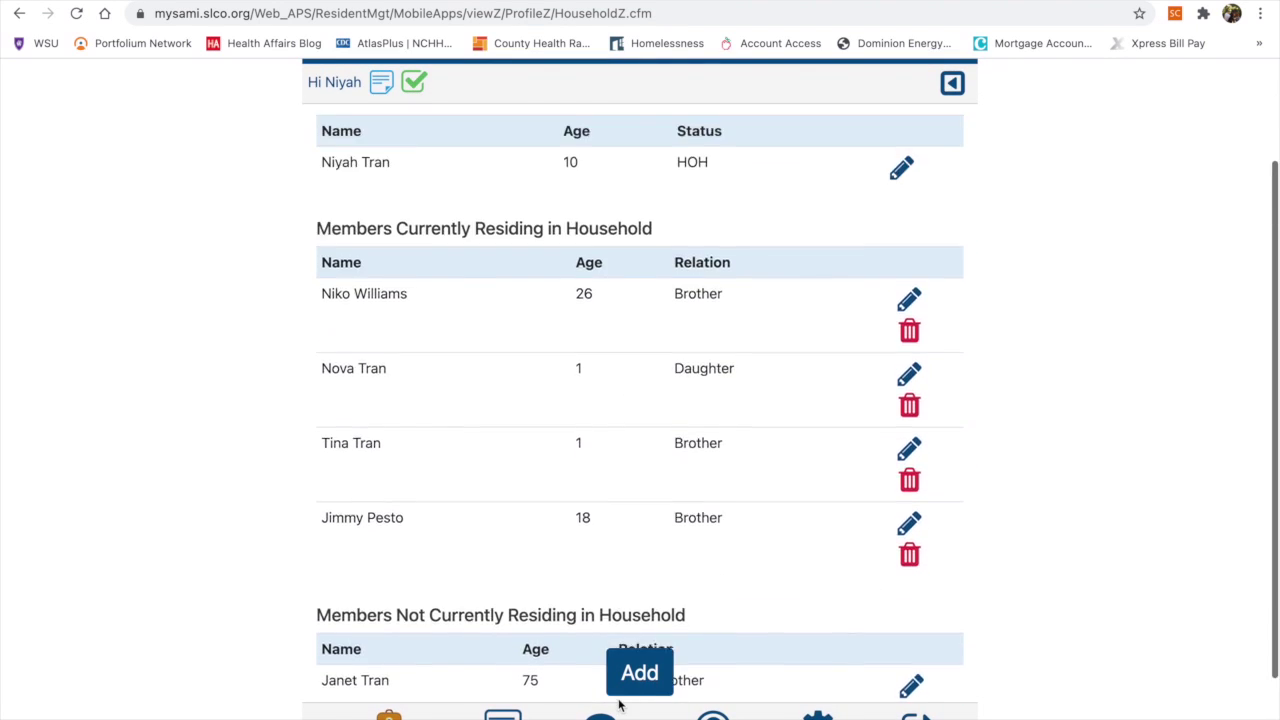
scroll(619, 705, "up", 3)
left_click(936, 175)
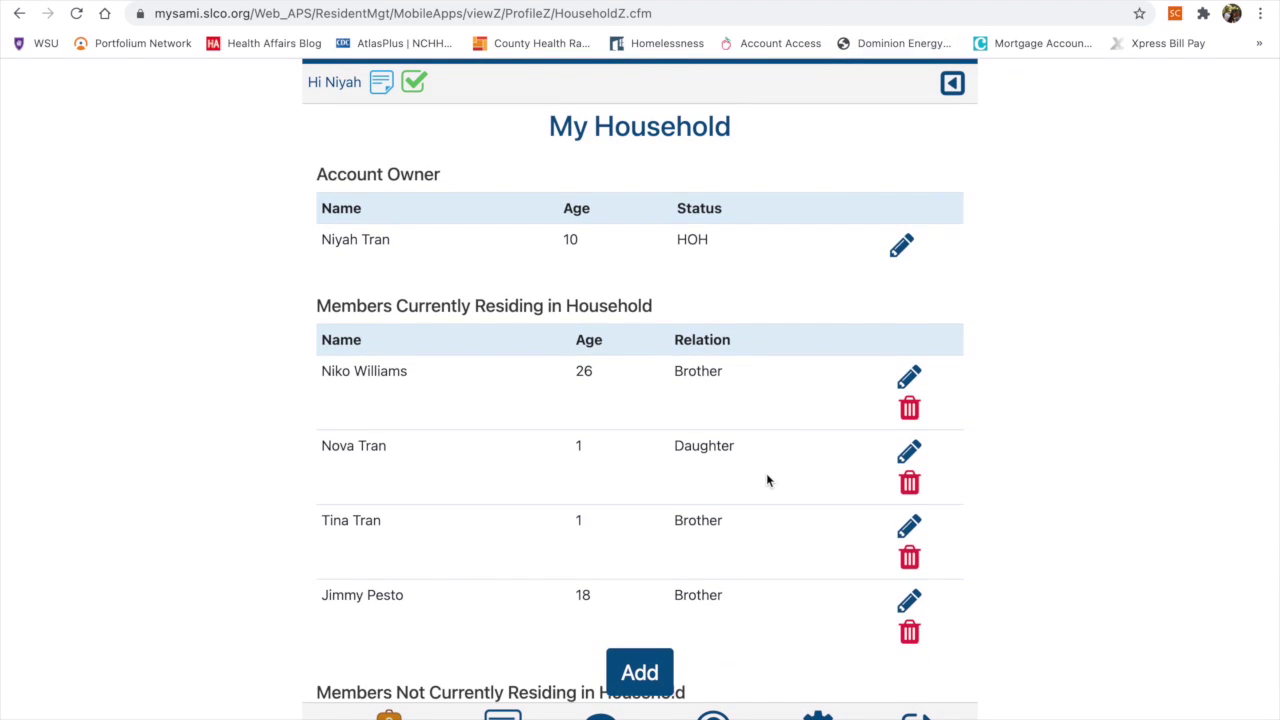
scroll(767, 480, "down", 1)
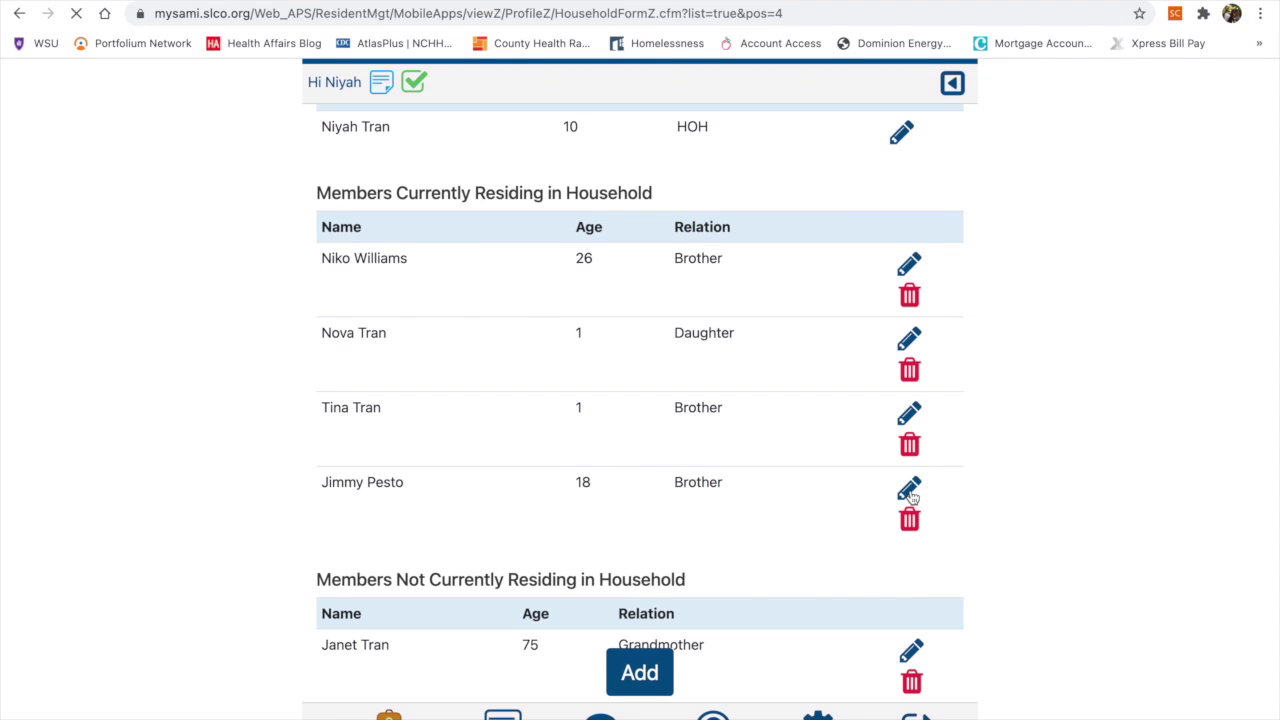
Mark the brother as not residing and confirm deleting his record in the Delete Record dialog
scroll(609, 432, "down", 5)
left_click(327, 555)
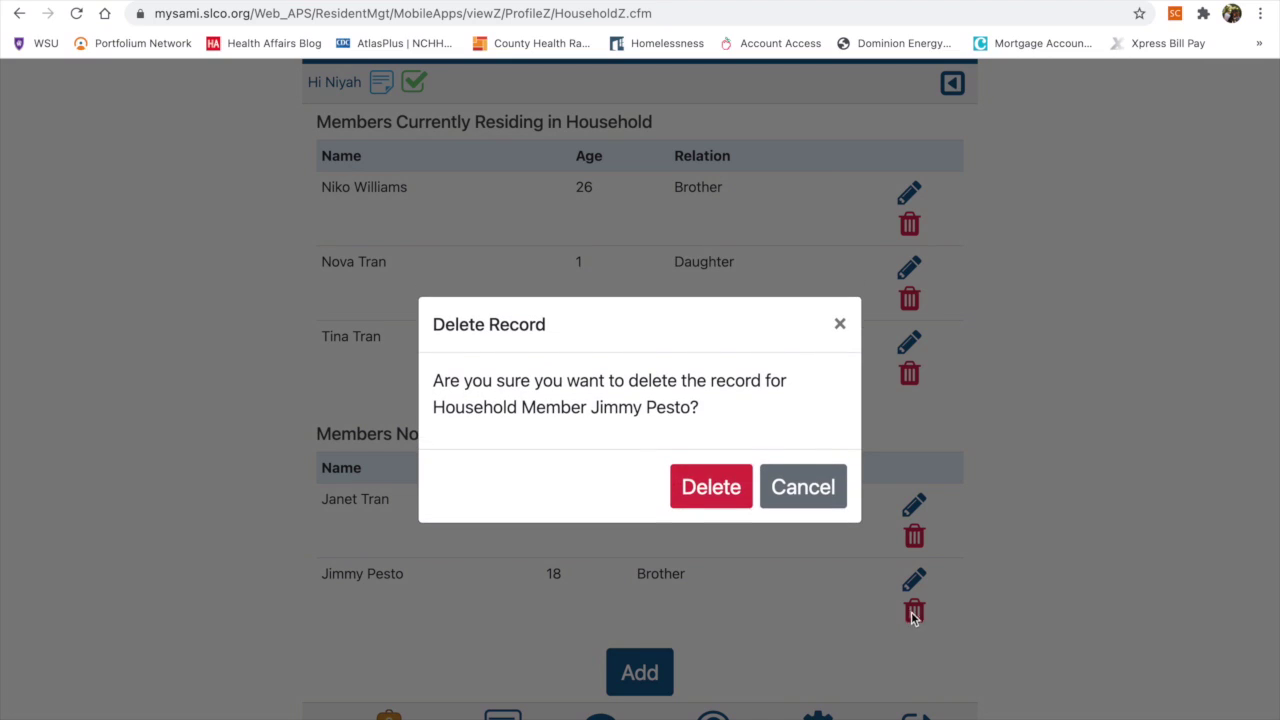
left_click(711, 488)
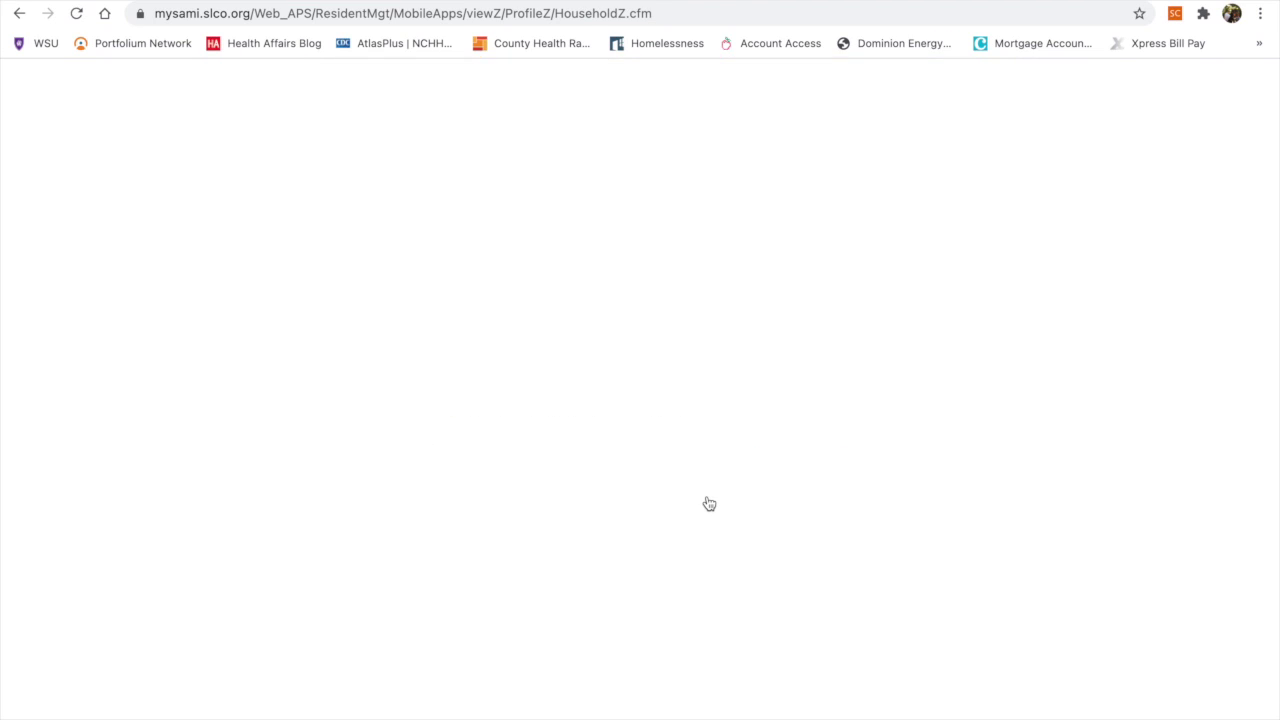
scroll(709, 503, "down", 3)
left_click(911, 610)
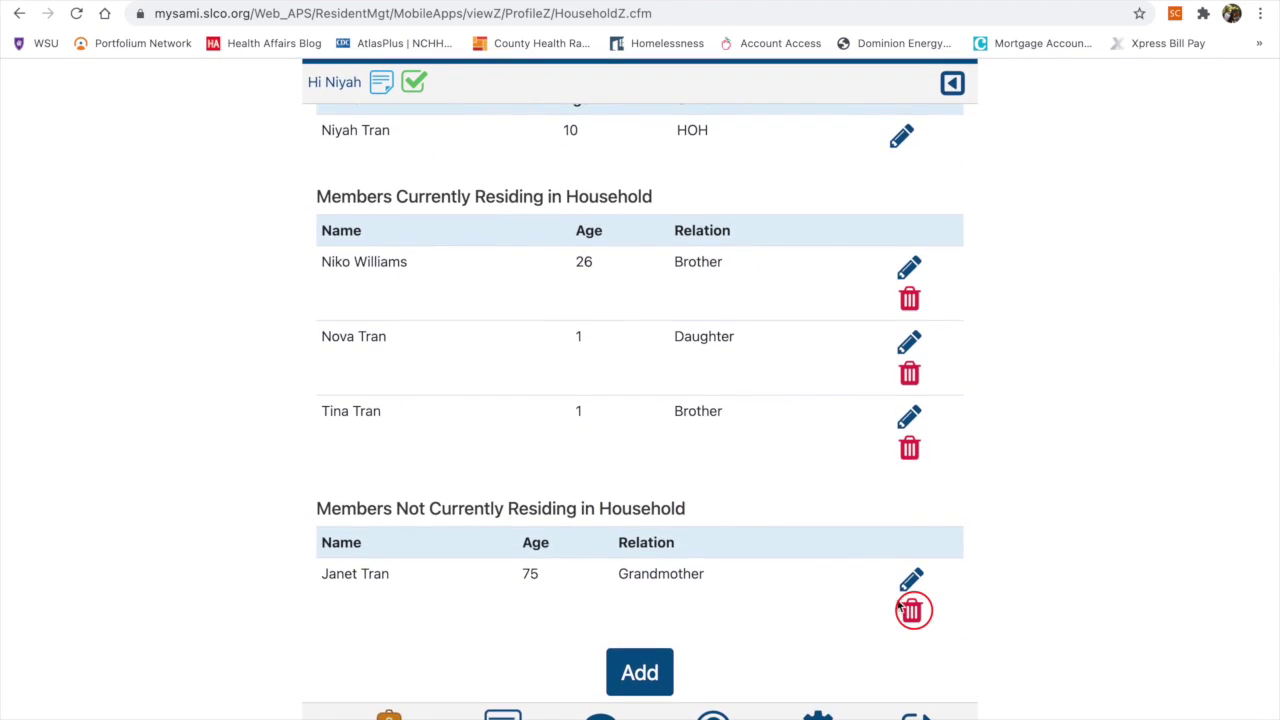